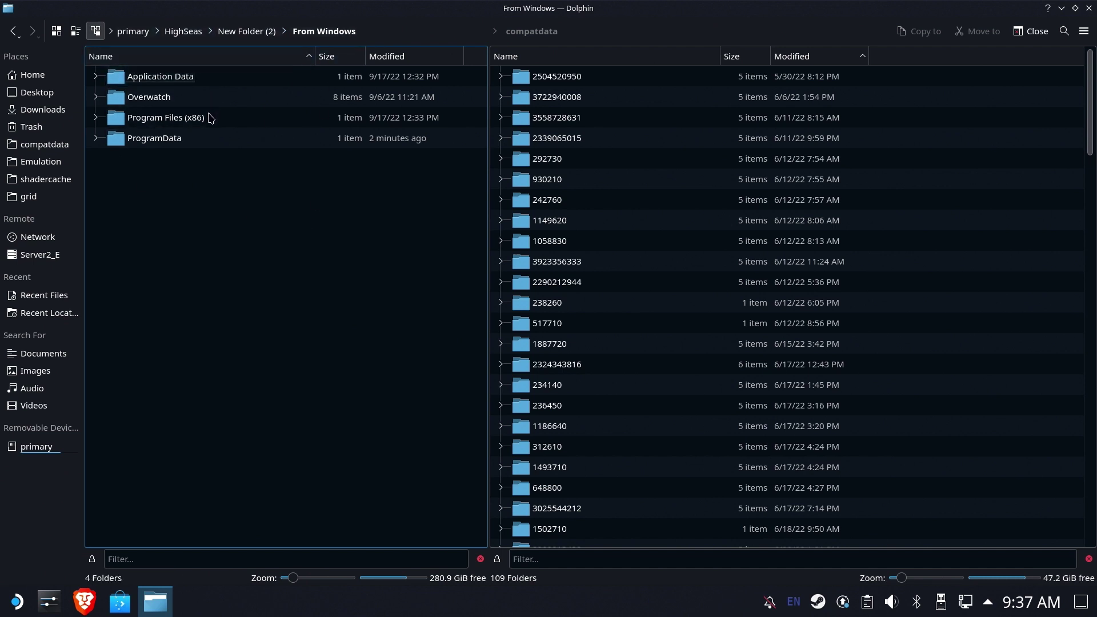
# Inspect the copied Program Files (x86), ProgramData, Application Data and Overwatch folders in From Windows.
pyautogui.doubleClick(189, 118)
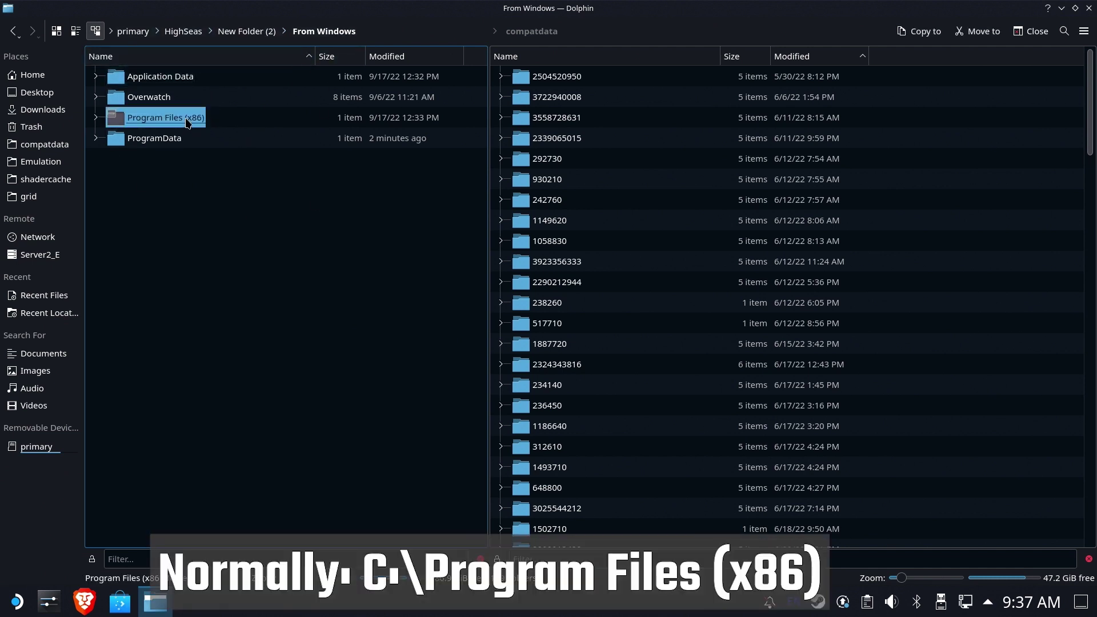
pyautogui.click(341, 32)
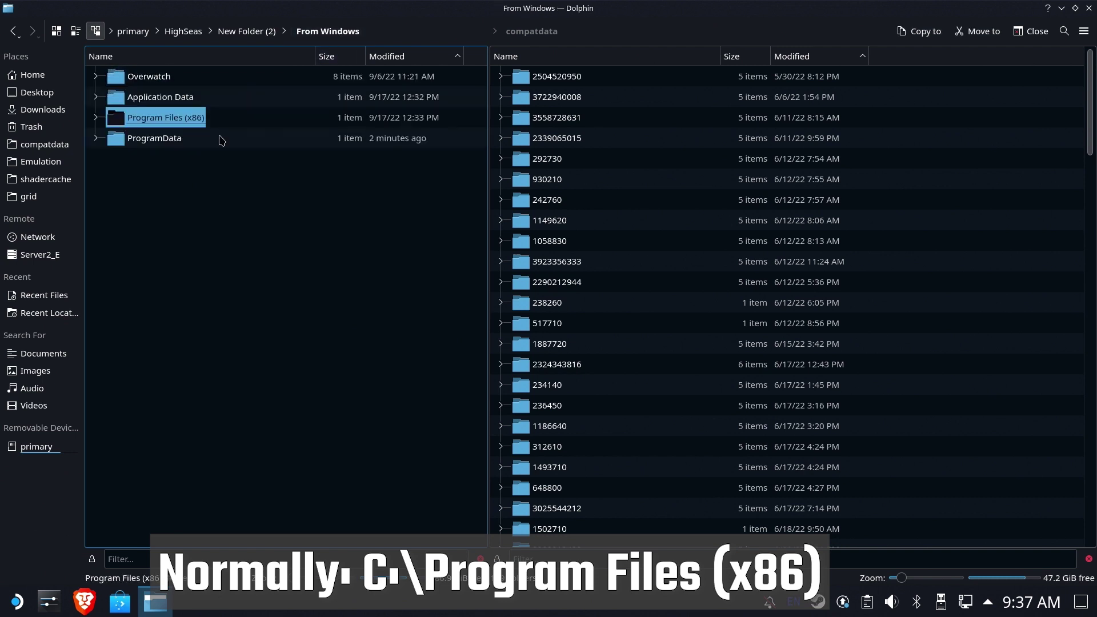
pyautogui.doubleClick(165, 141)
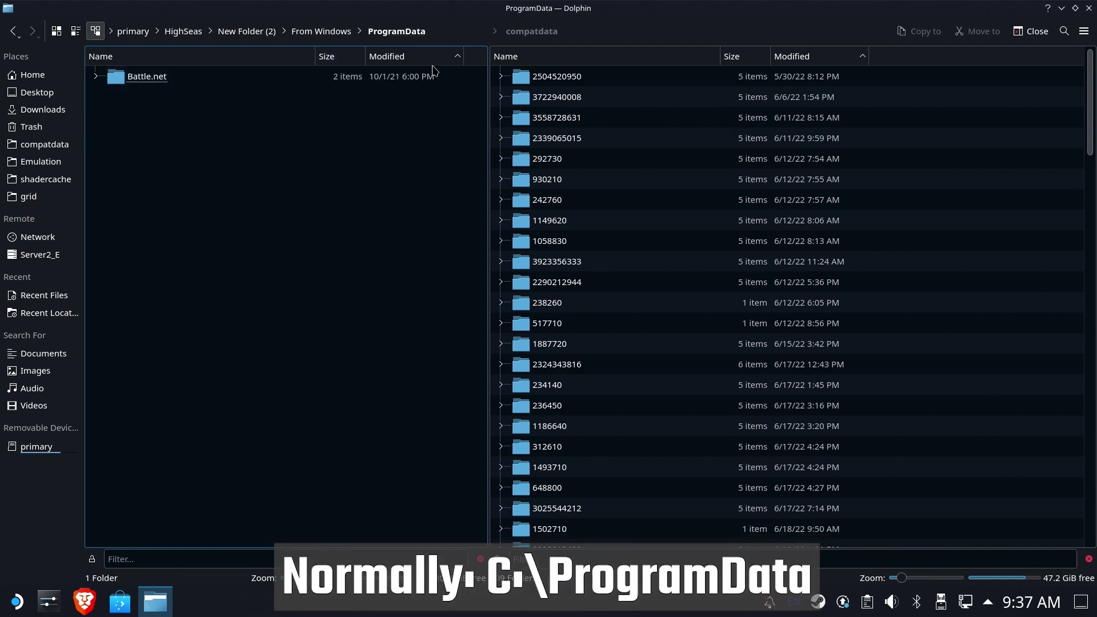
pyautogui.click(321, 32)
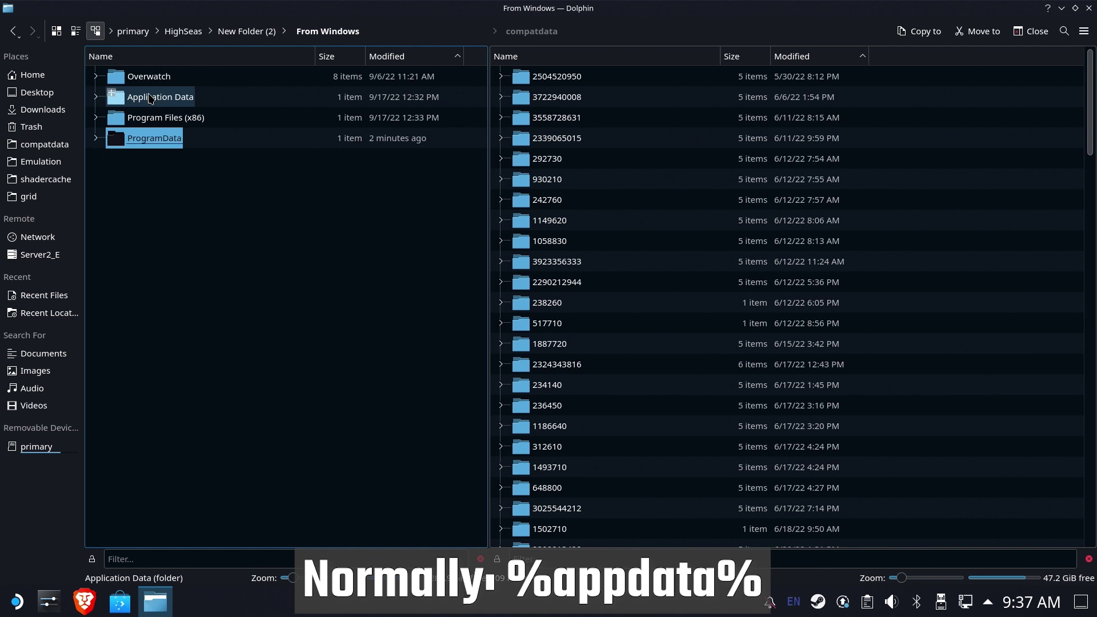
pyautogui.doubleClick(197, 96)
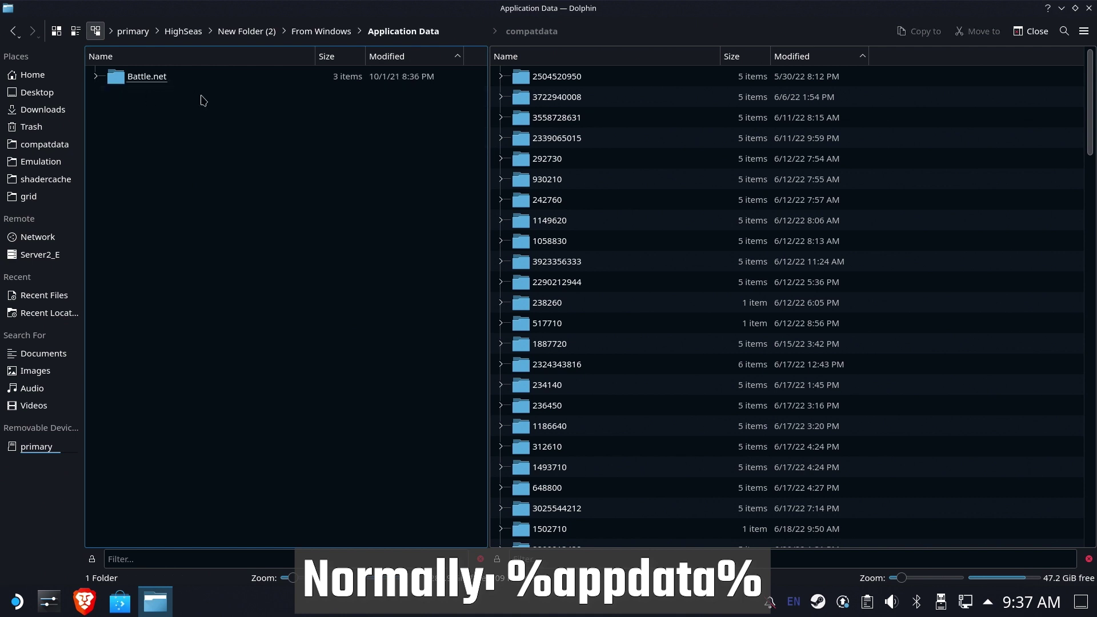
pyautogui.click(342, 35)
pyautogui.doubleClick(147, 77)
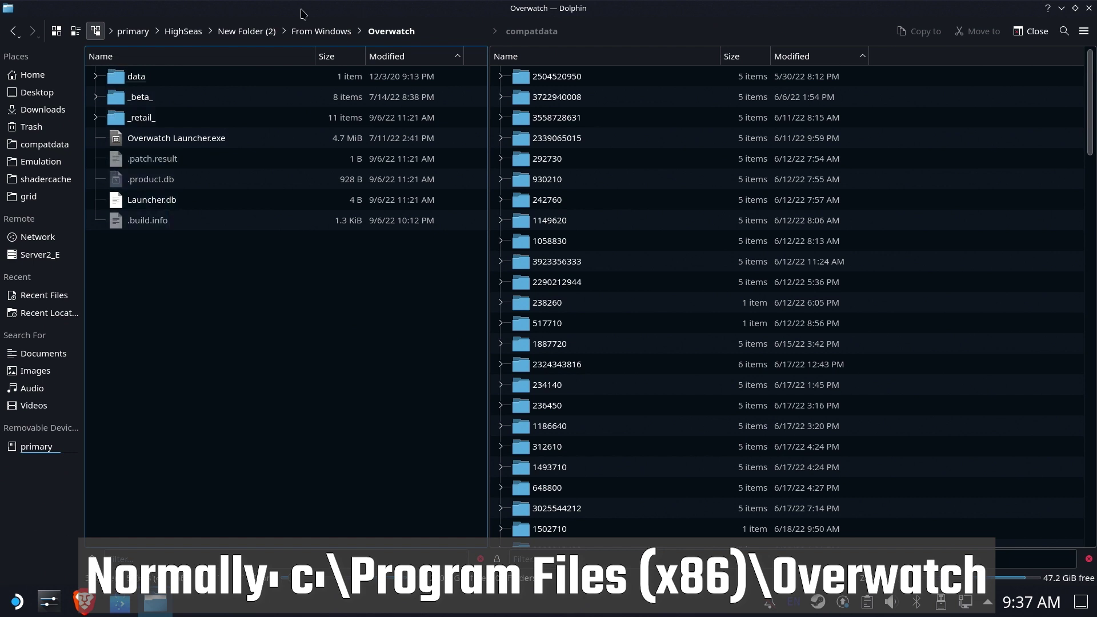
pyautogui.click(308, 32)
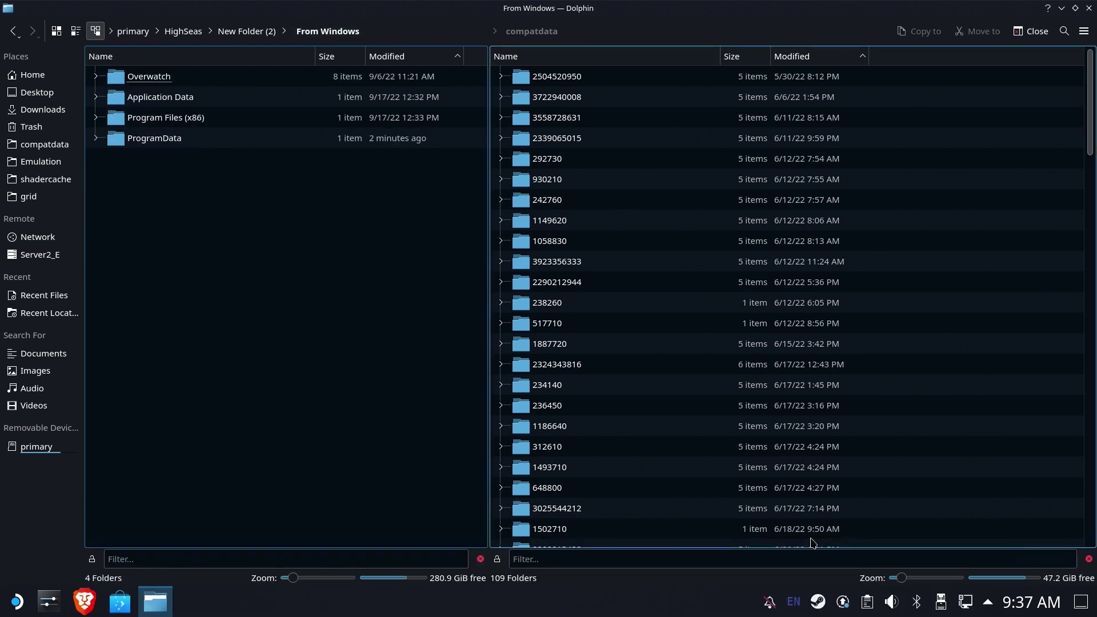
# Open the Steam library and start adding a non-Steam game through Browse.
pyautogui.rightClick(817, 608)
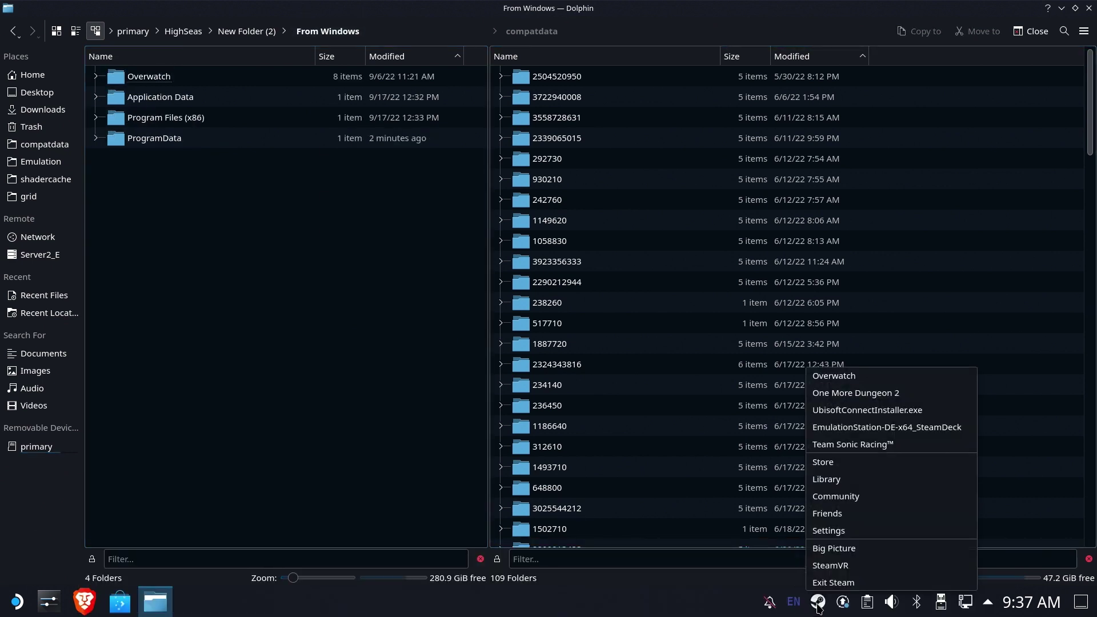
pyautogui.click(877, 475)
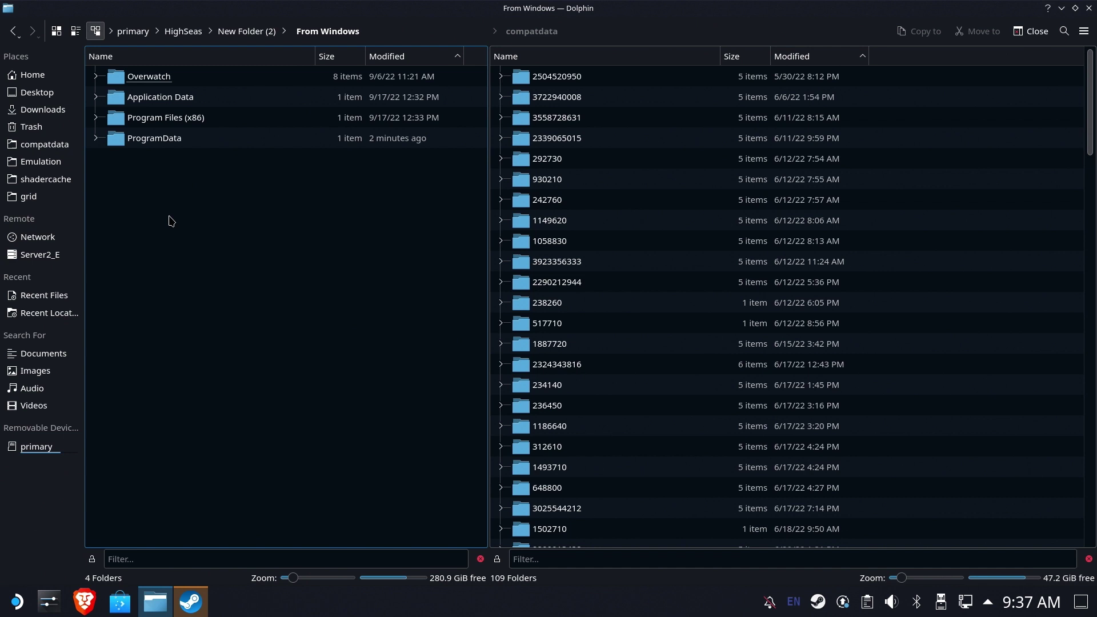
pyautogui.click(190, 602)
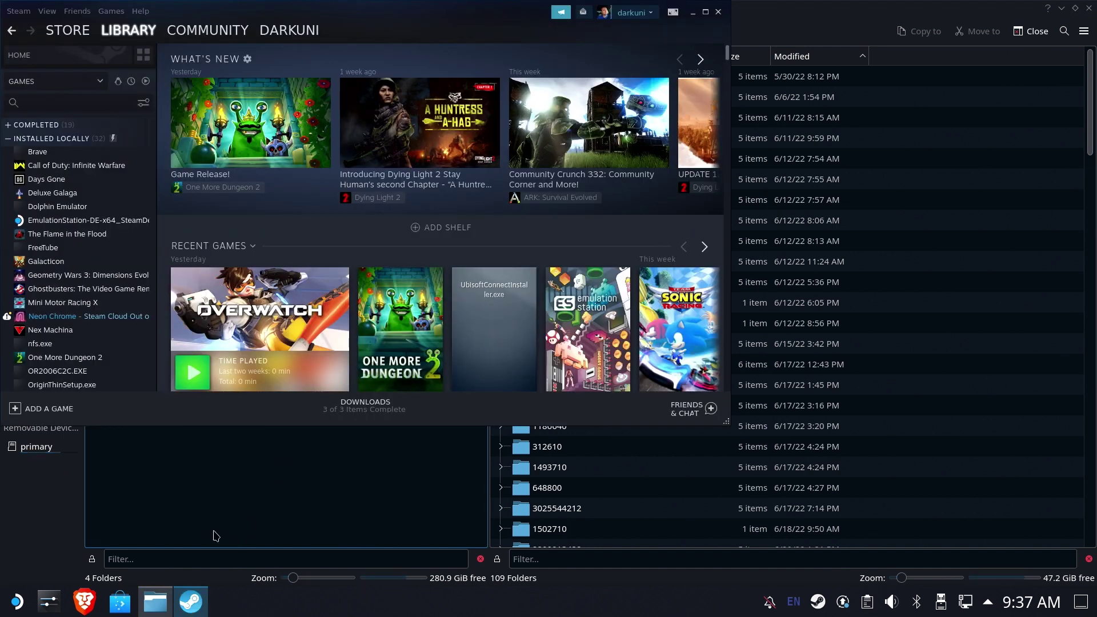
pyautogui.click(65, 409)
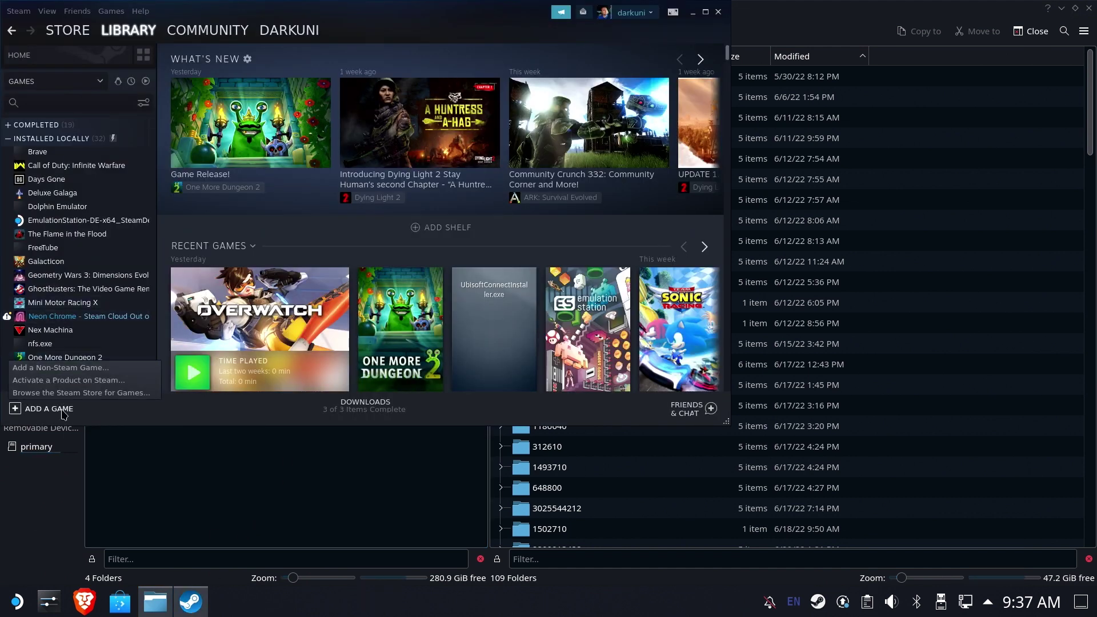
pyautogui.click(68, 368)
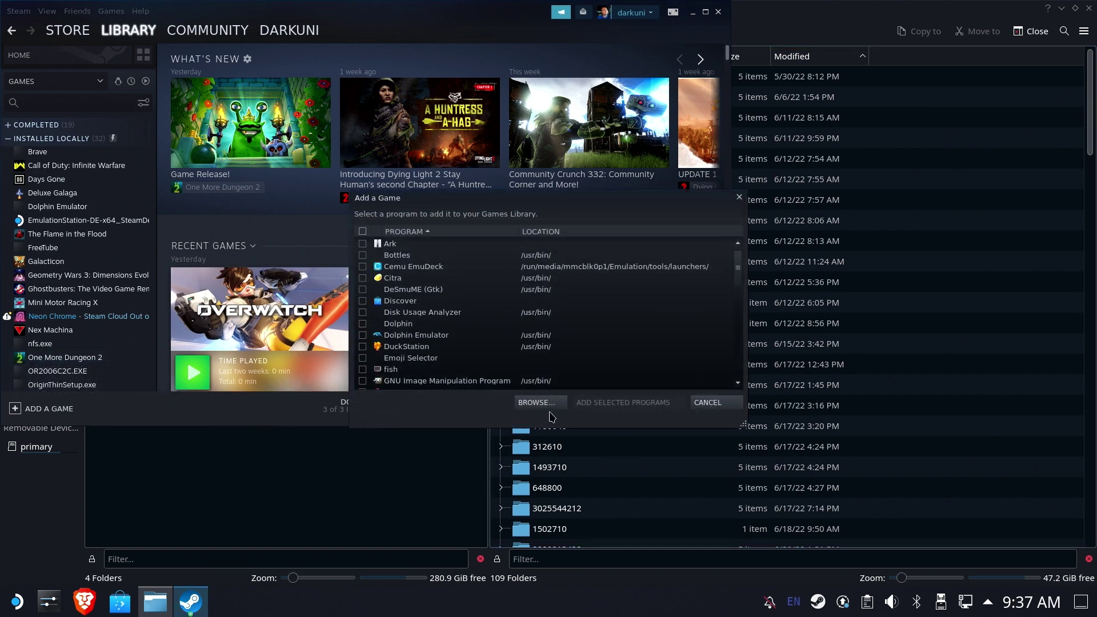
pyautogui.click(547, 404)
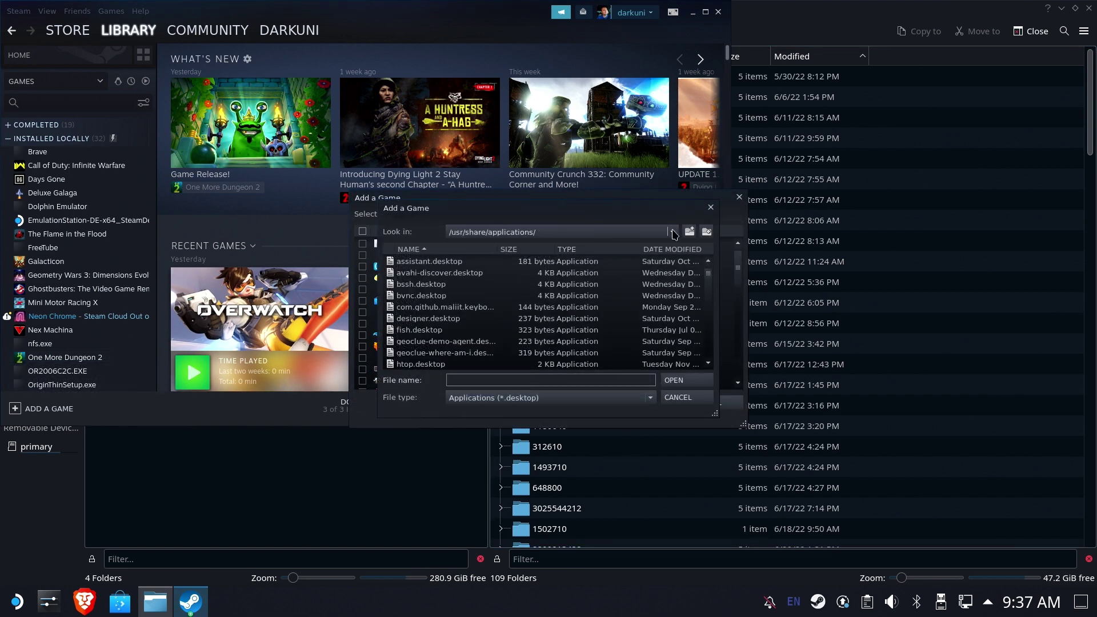
# Navigate to /run/media/mmcblk0p1/HighSeas/New Folder (2)/From Windows on the SD card.
pyautogui.click(525, 232)
pyautogui.click(492, 284)
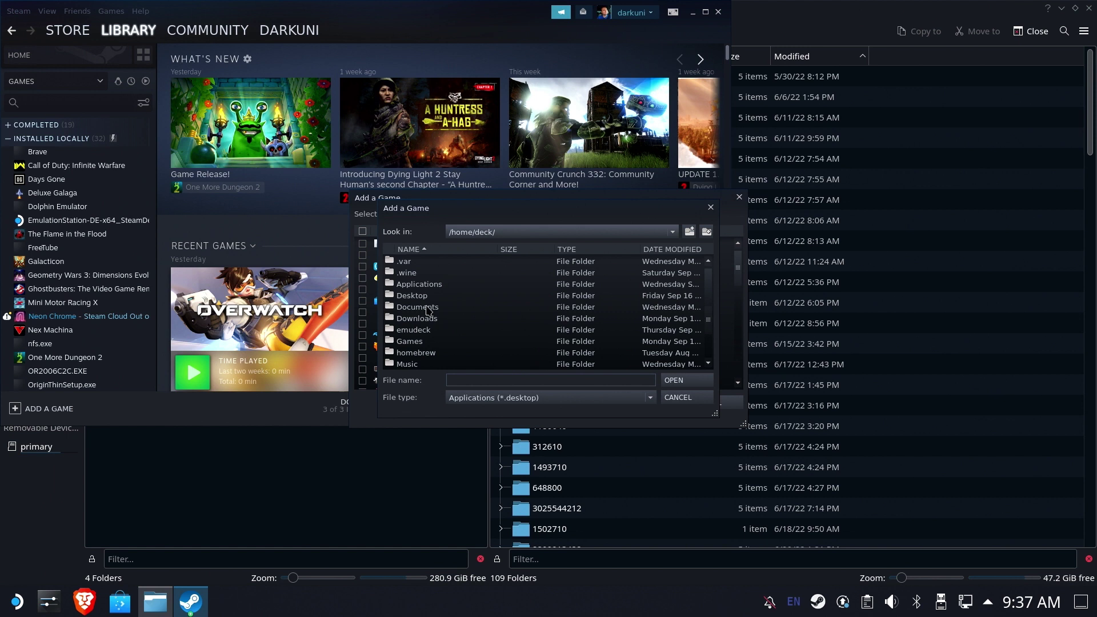
pyautogui.click(568, 232)
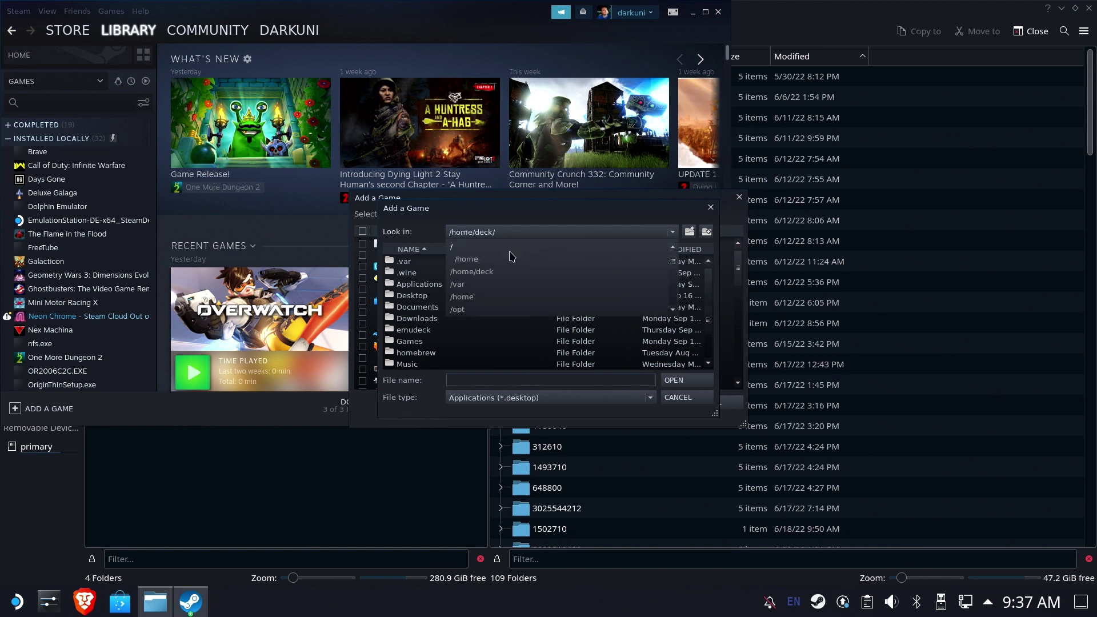
pyautogui.click(457, 248)
pyautogui.doubleClick(409, 308)
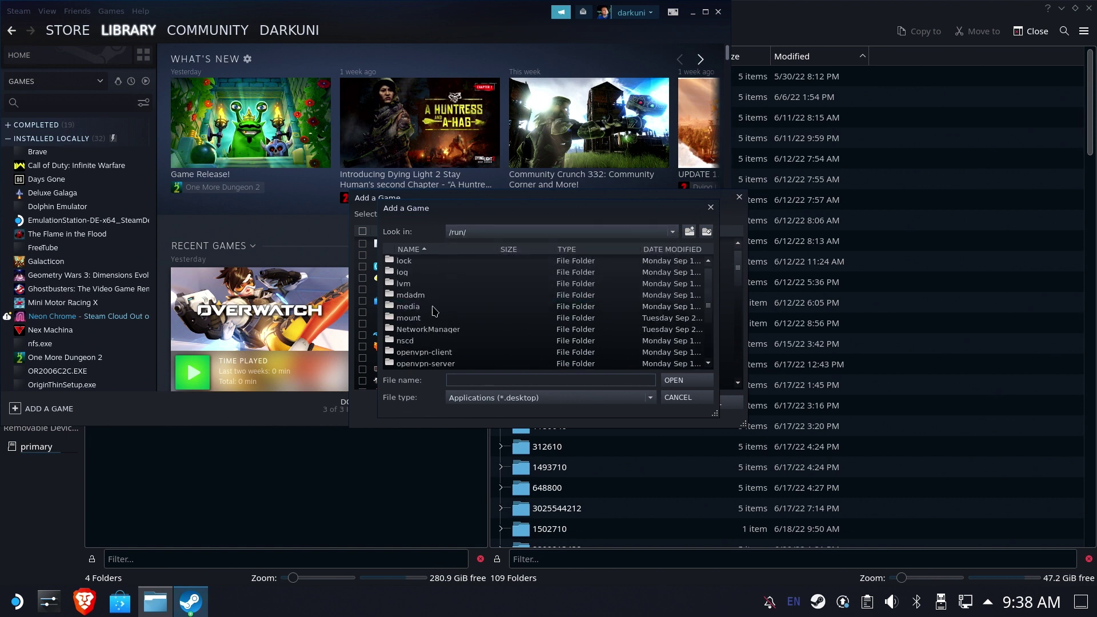
pyautogui.doubleClick(433, 306)
pyautogui.doubleClick(430, 262)
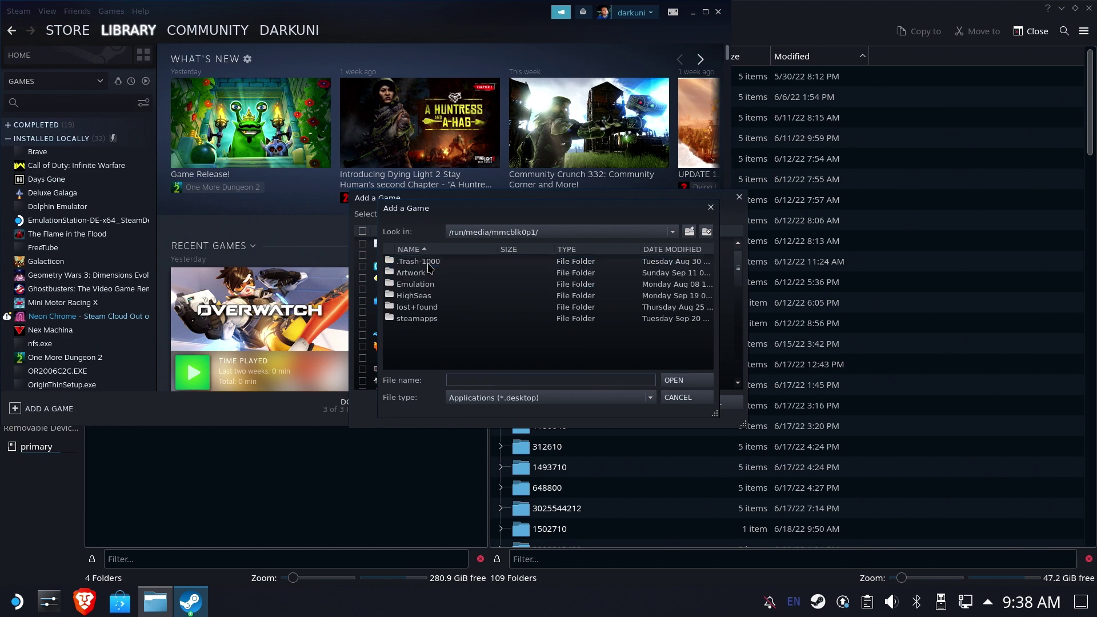
pyautogui.doubleClick(423, 297)
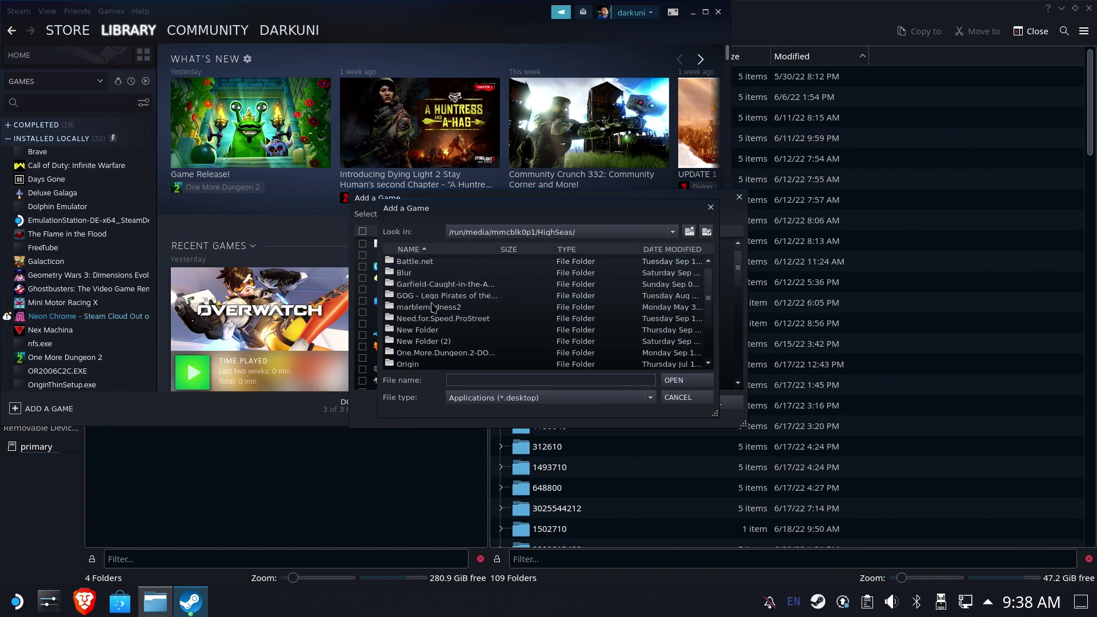
pyautogui.doubleClick(443, 342)
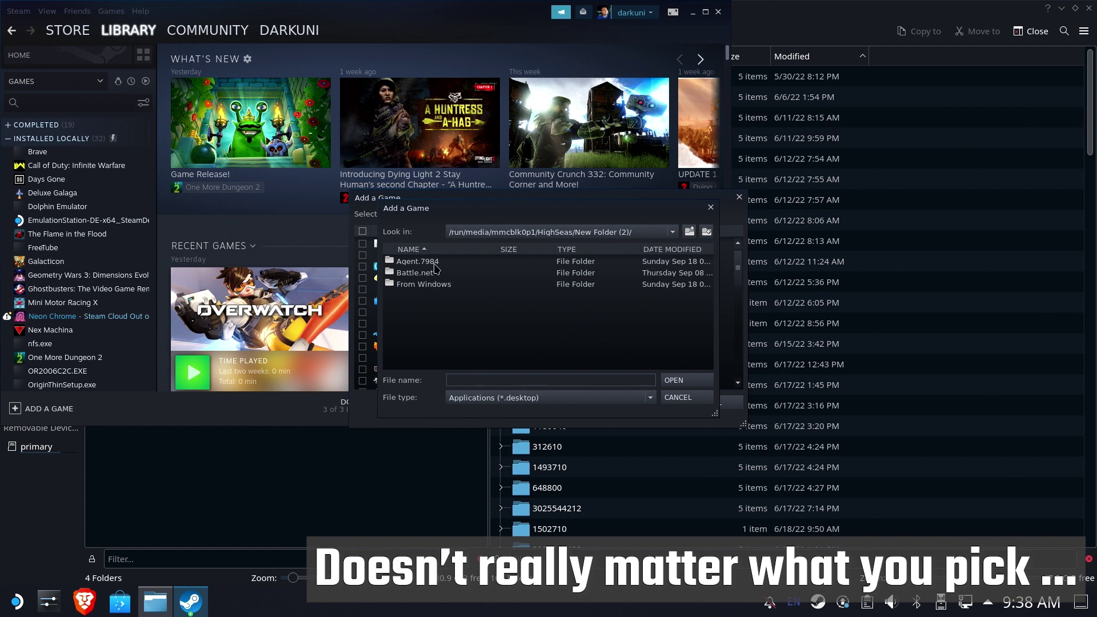
pyautogui.doubleClick(425, 284)
# Switch the file filter to All Files and pick Battle.net.exe.
pyautogui.click(588, 398)
pyautogui.click(572, 411)
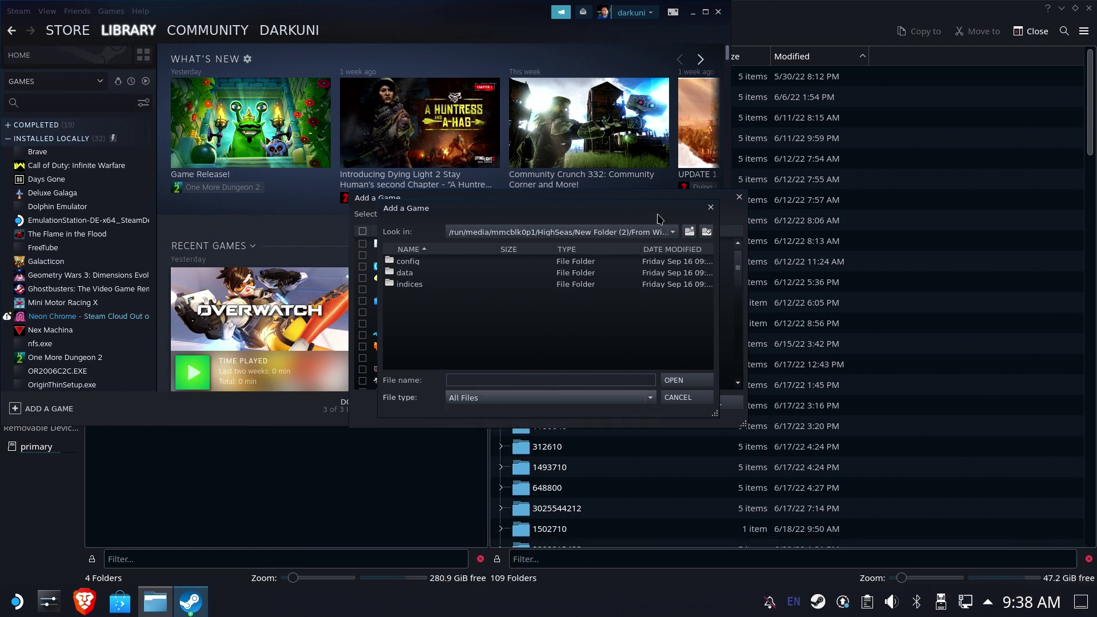
pyautogui.click(689, 232)
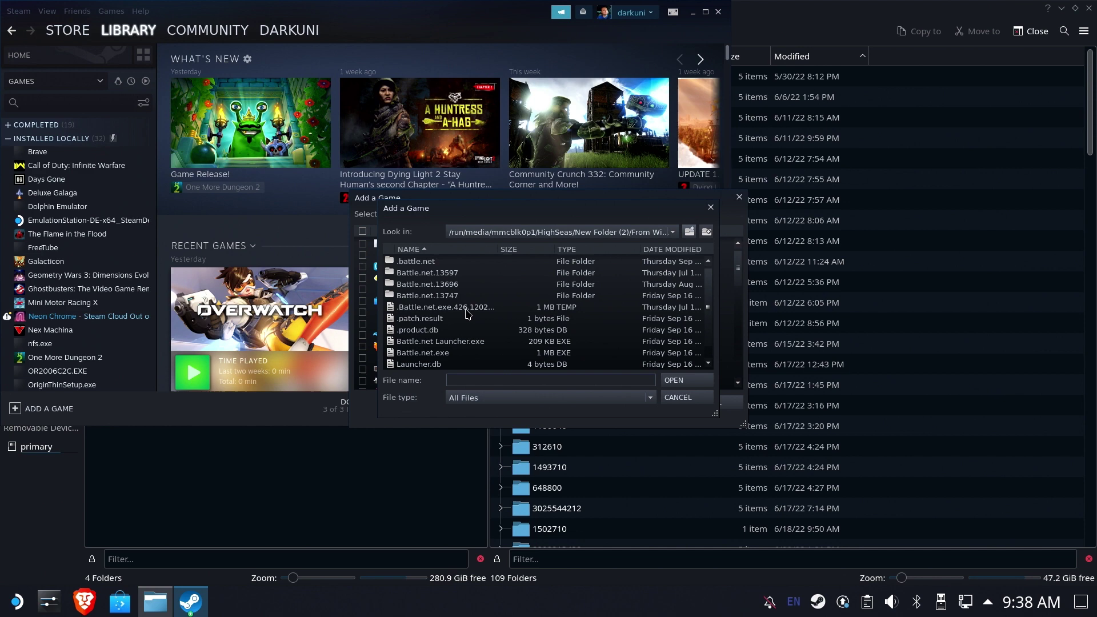
pyautogui.scroll(-1, 454, 330)
pyautogui.doubleClick(443, 342)
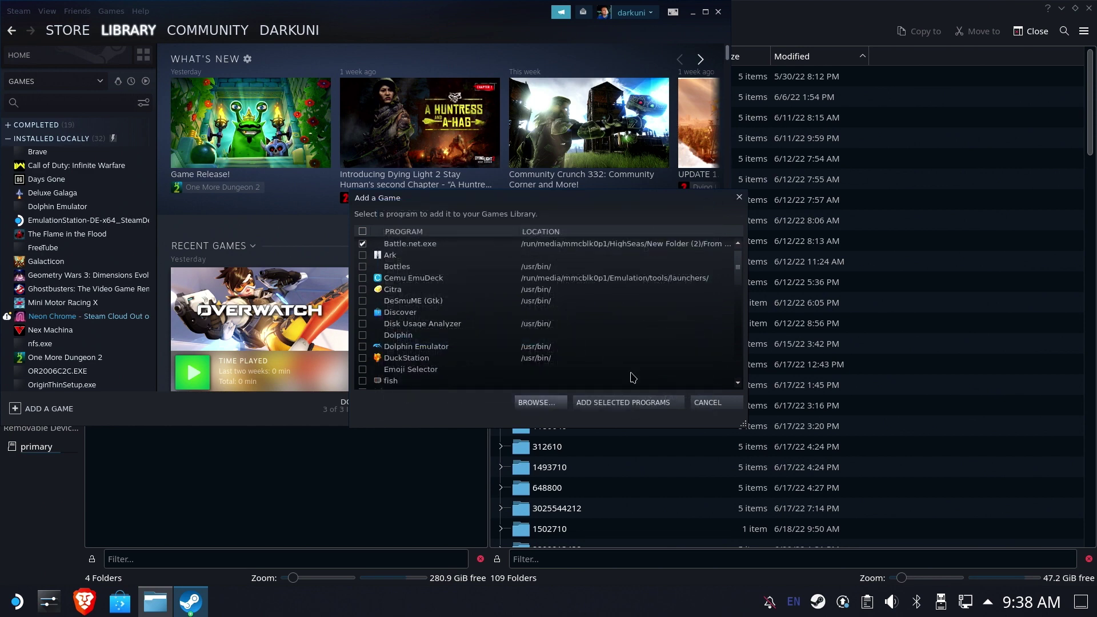
# Add Battle.net.exe to the library and force GE-Proton7-14 in its Compatibility properties.
pyautogui.click(620, 403)
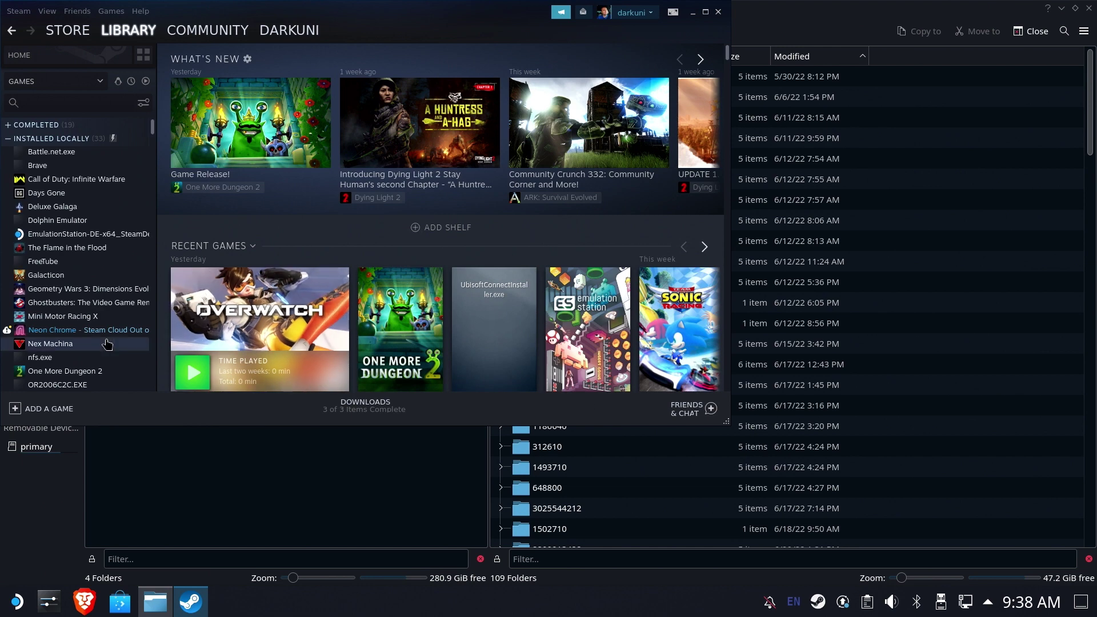
pyautogui.click(52, 152)
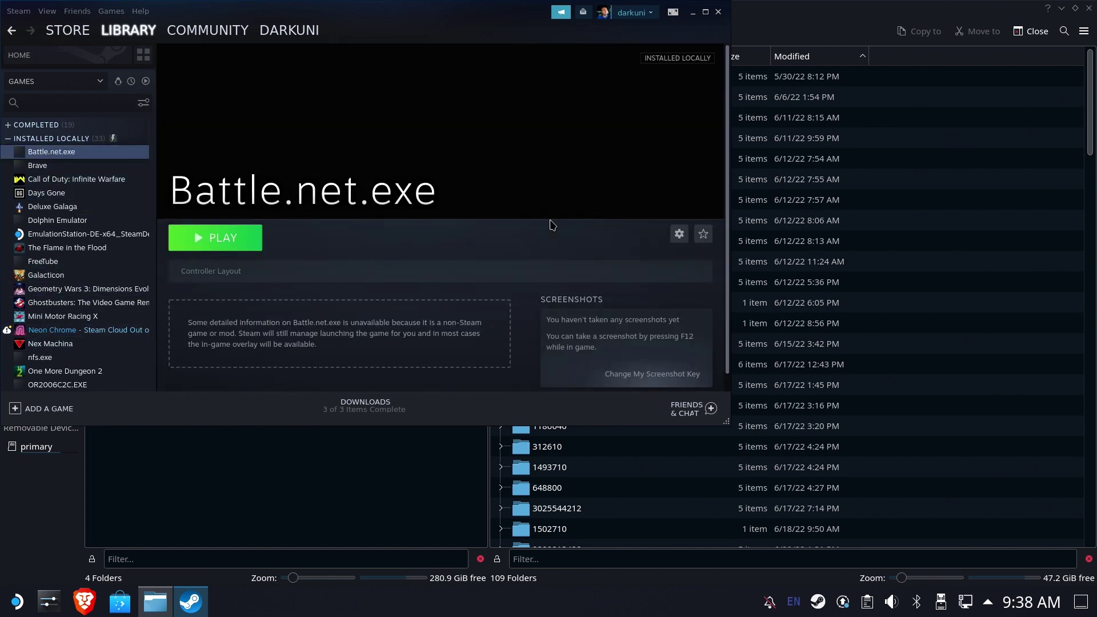
pyautogui.click(677, 237)
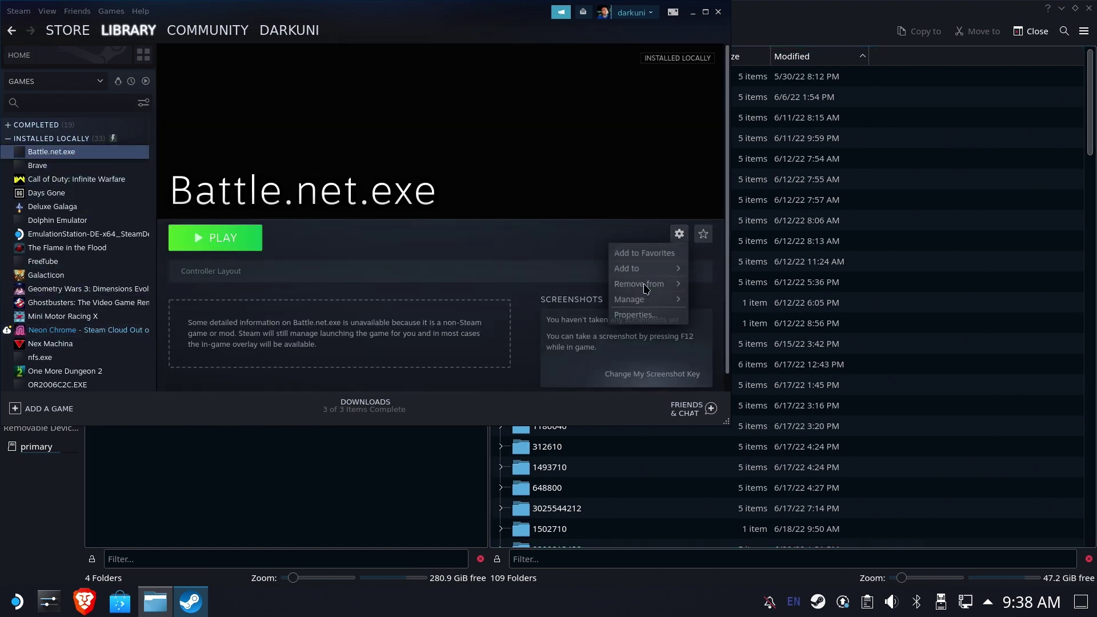
pyautogui.click(643, 317)
pyautogui.click(360, 204)
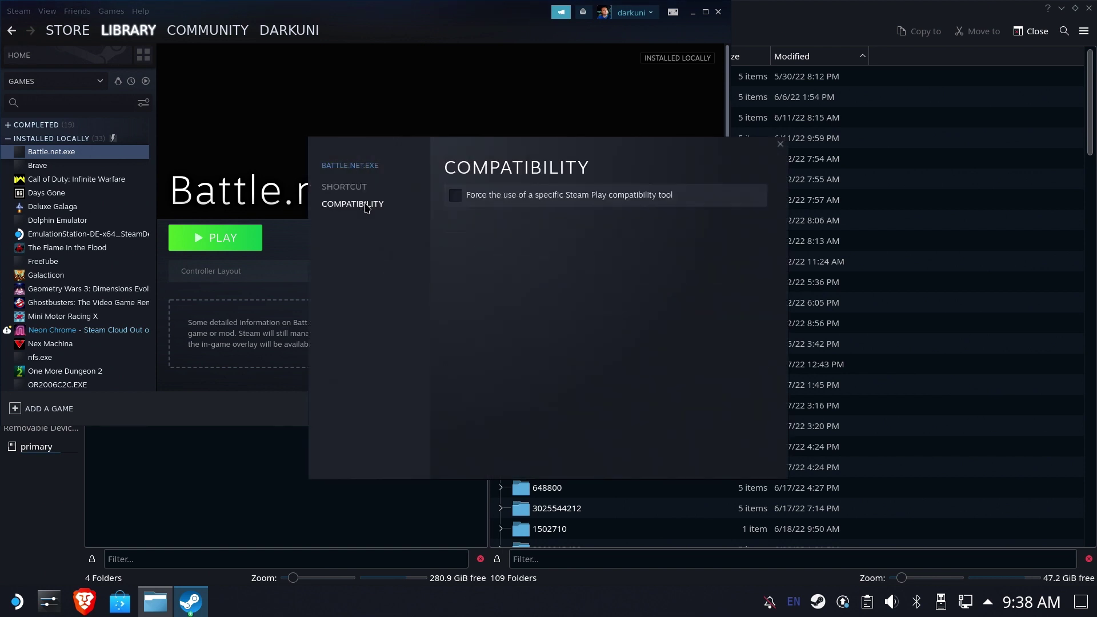
pyautogui.click(579, 209)
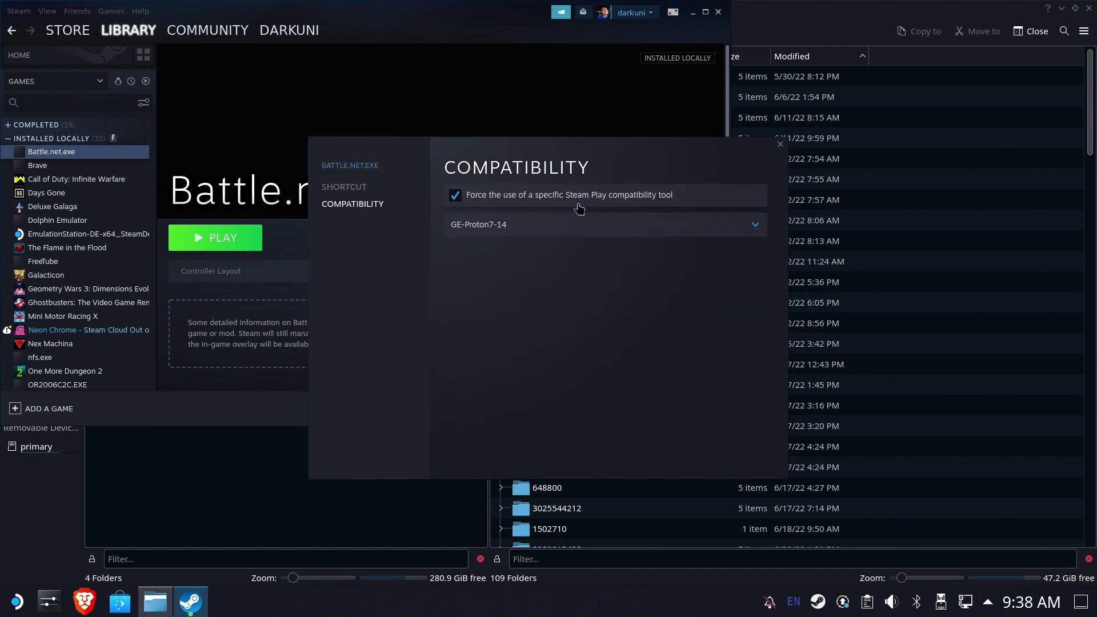
pyautogui.click(780, 144)
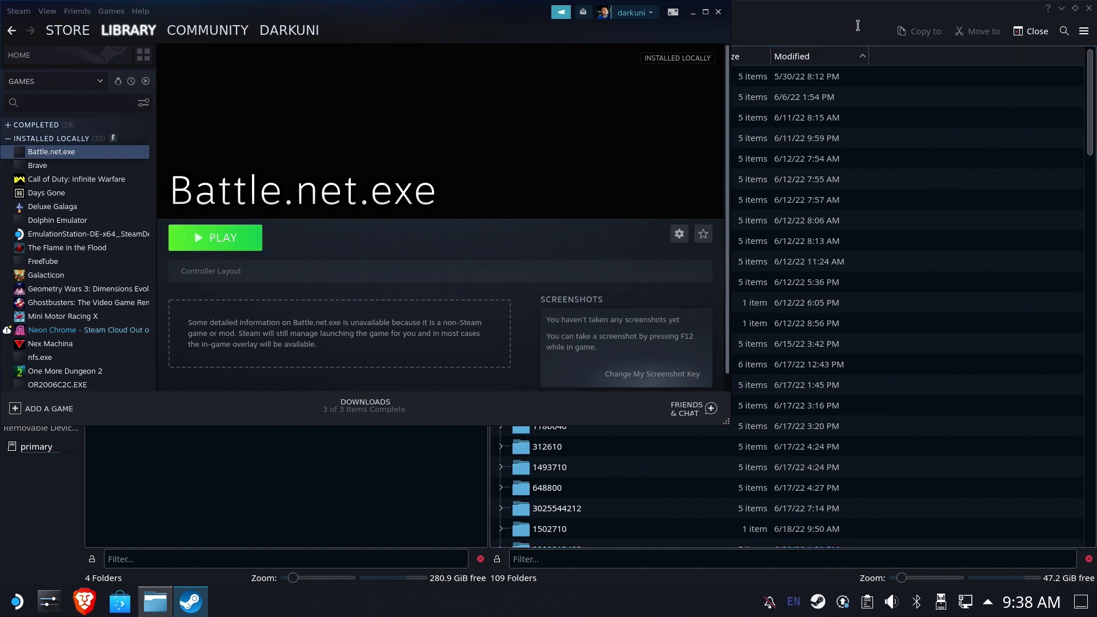
# Launch Battle.net.exe and sort Dolphin's compatdata folders newest first.
pyautogui.click(222, 239)
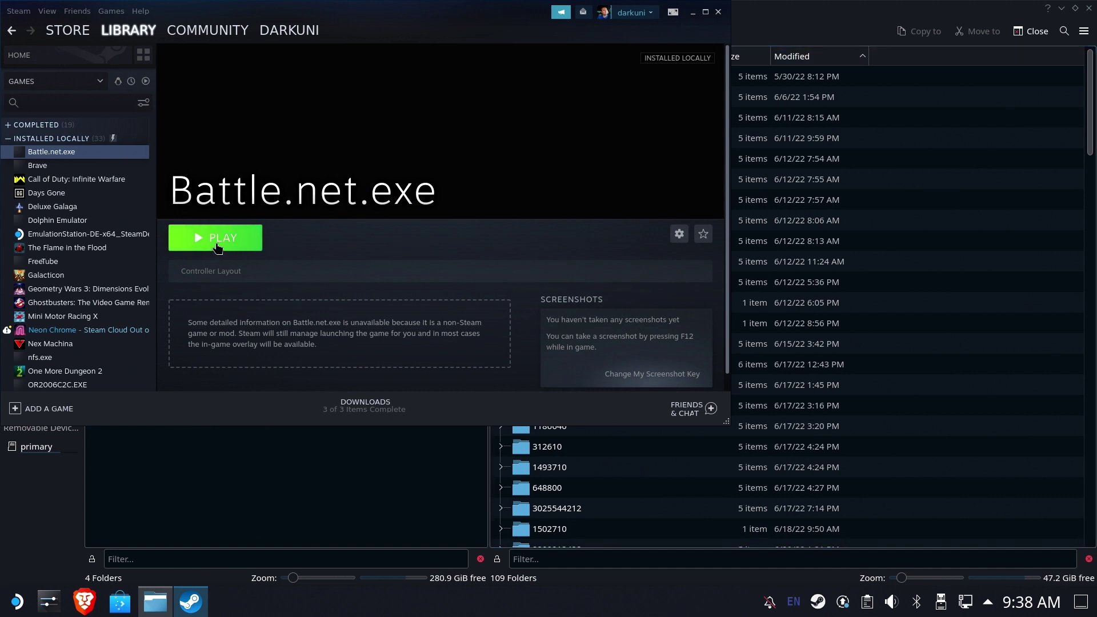
pyautogui.click(744, 46)
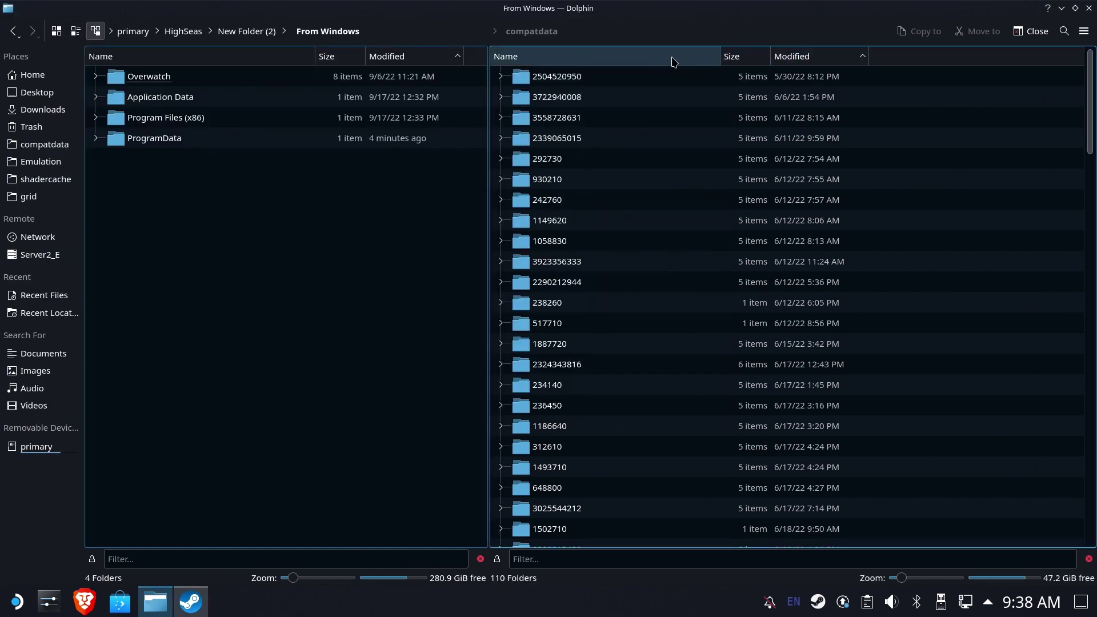
pyautogui.click(791, 55)
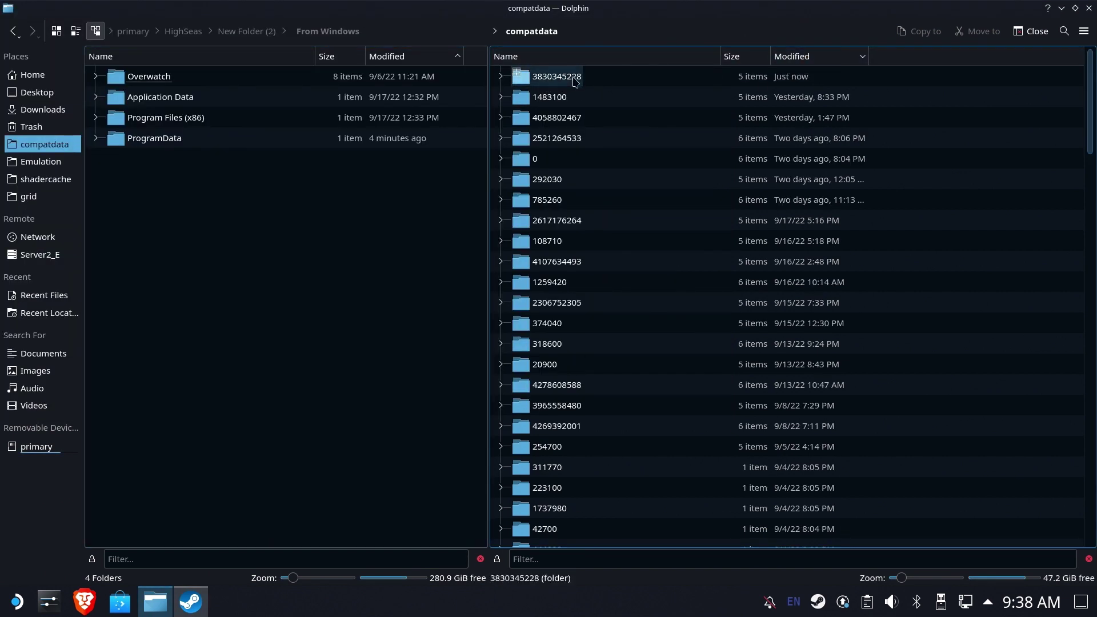
pyautogui.click(191, 601)
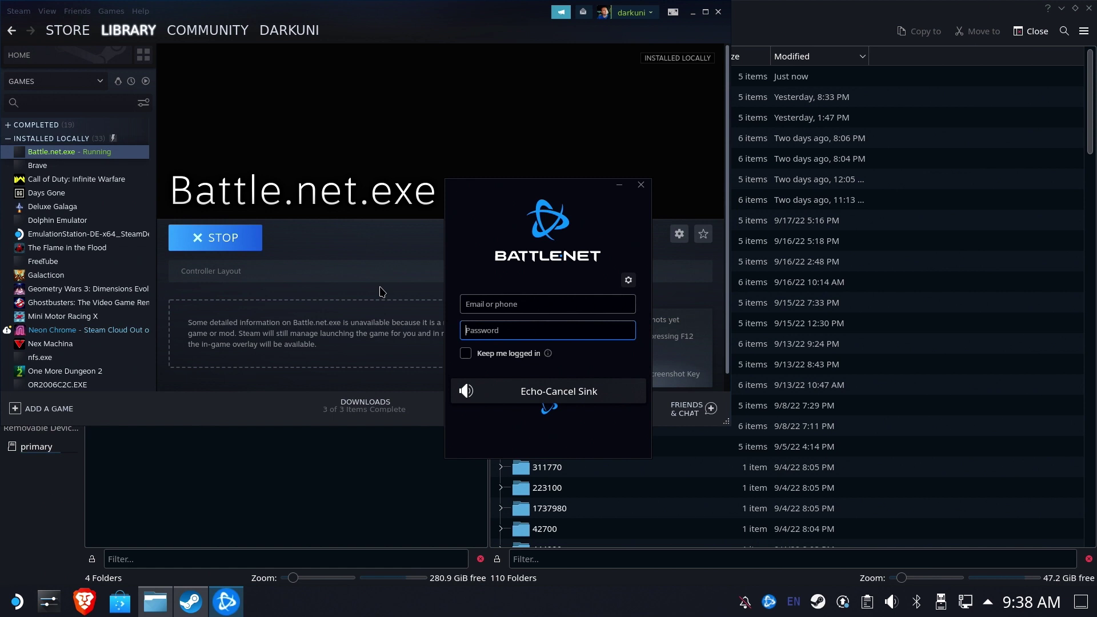
# Close the Battle.net login window, then stop Battle.net.exe and confirm Exit Game.
pyautogui.click(641, 186)
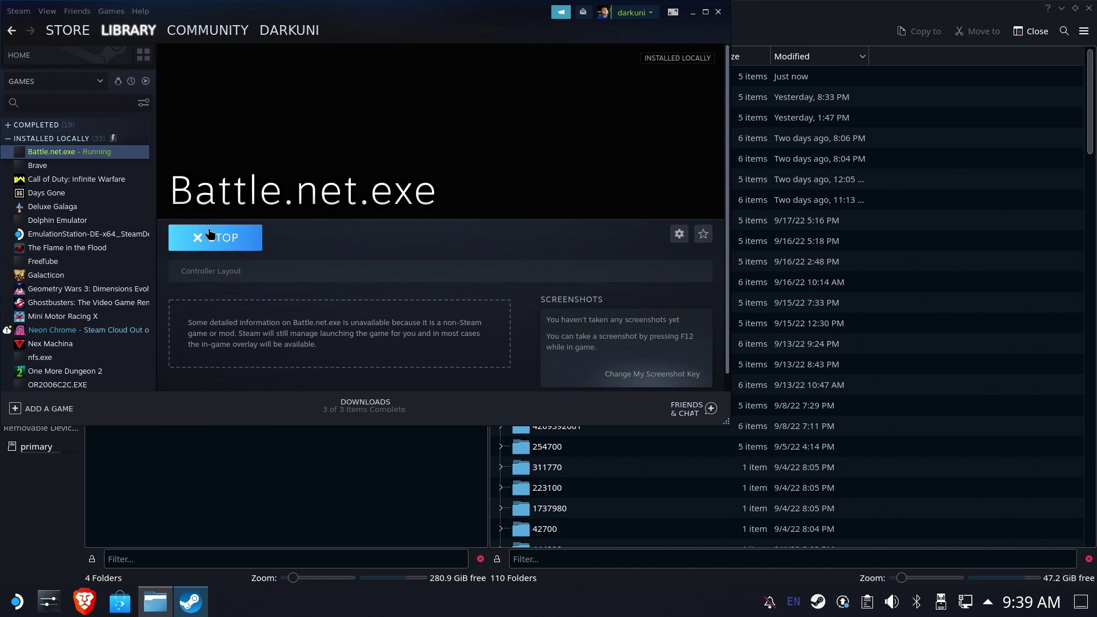
pyautogui.click(240, 246)
pyautogui.click(334, 253)
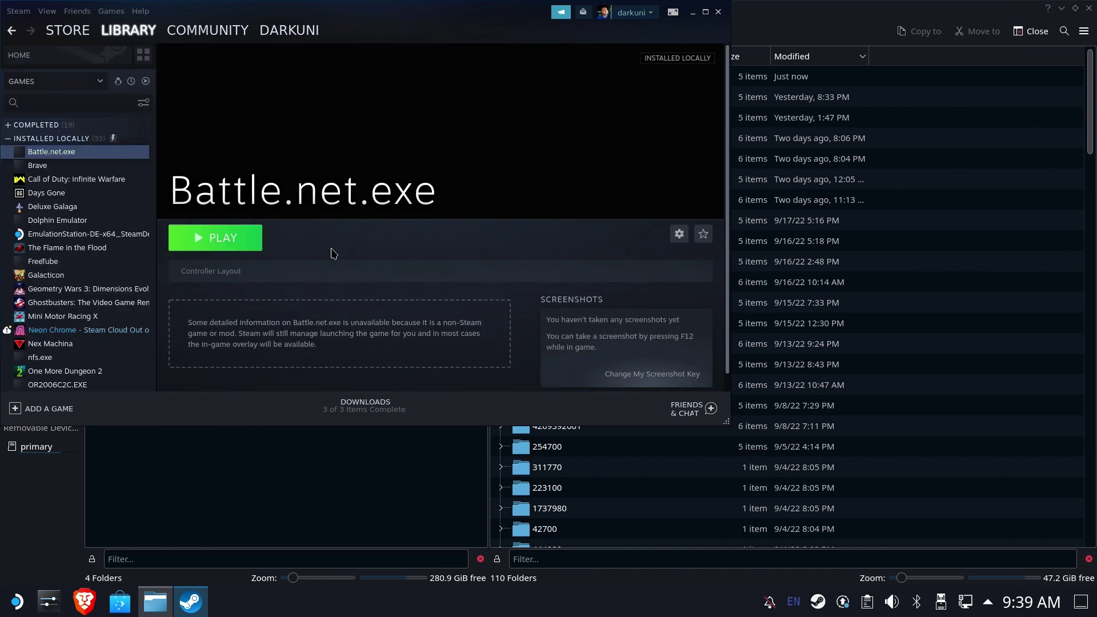
pyautogui.click(245, 478)
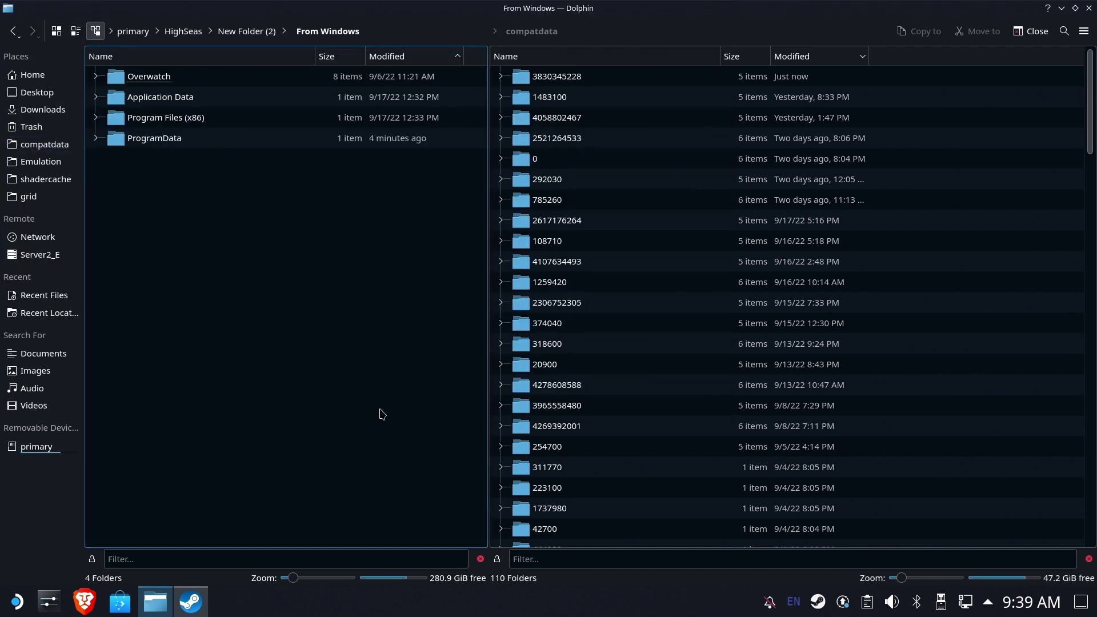
pyautogui.doubleClick(650, 77)
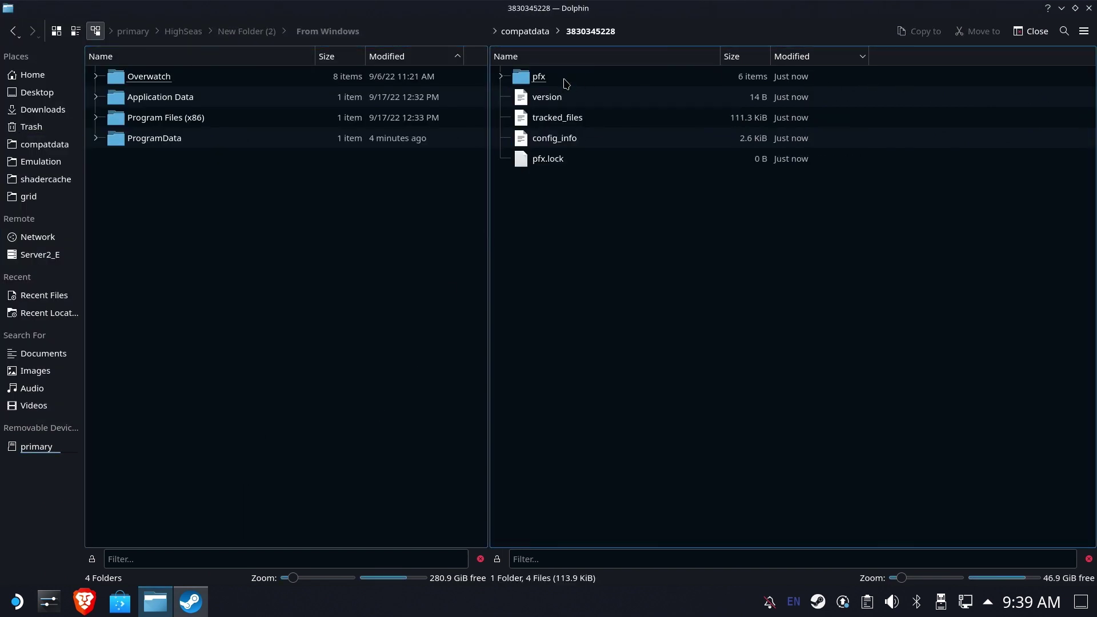
pyautogui.doubleClick(550, 85)
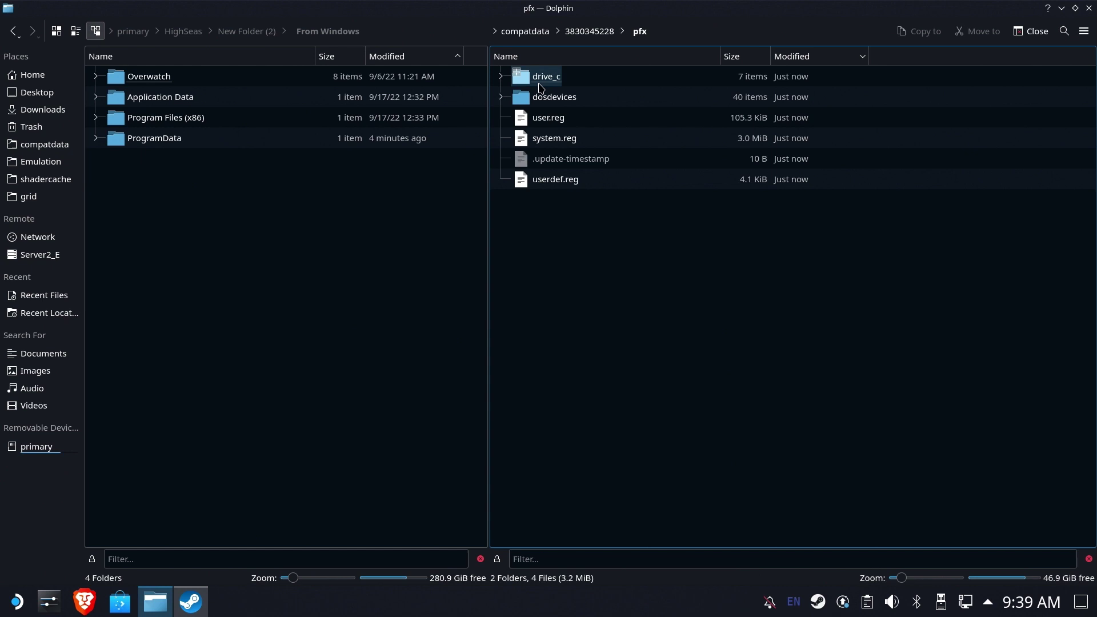
pyautogui.doubleClick(527, 83)
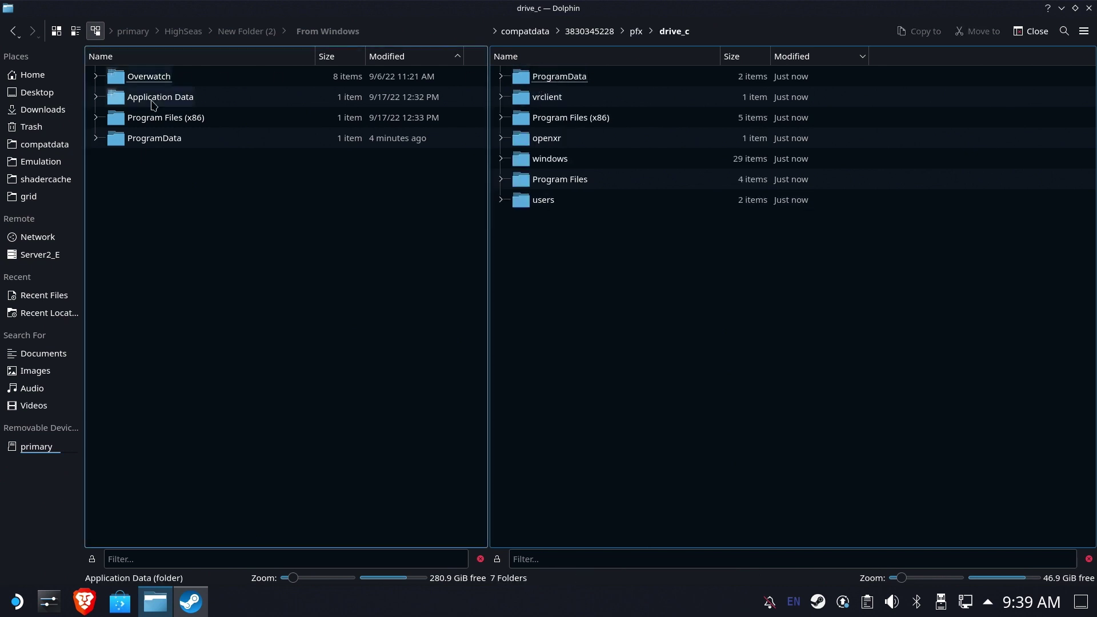
pyautogui.doubleClick(155, 138)
pyautogui.doubleClick(540, 76)
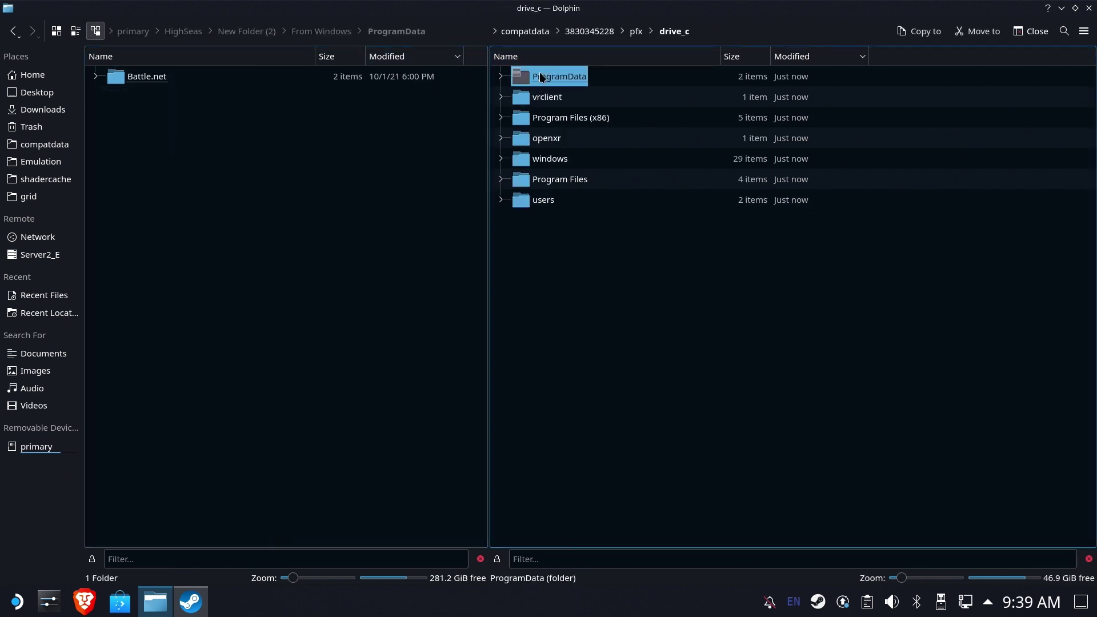
# Copy Battle.net into drive_c's ProgramData, applying Write Into and Overwrite to all.
pyautogui.click(150, 83)
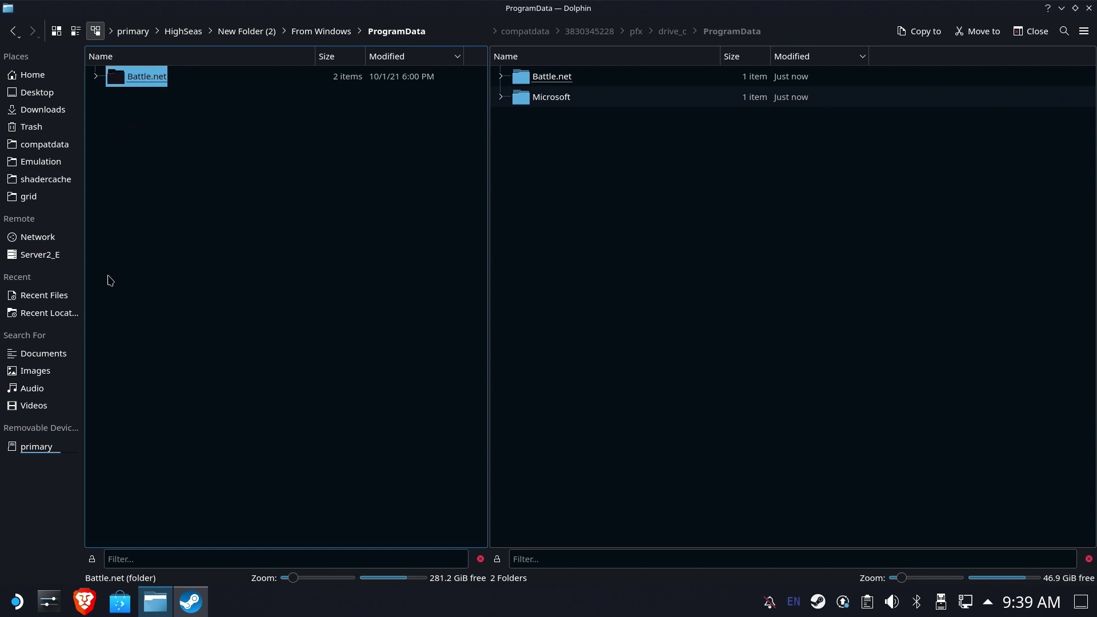
pyautogui.click(919, 31)
pyautogui.click(536, 397)
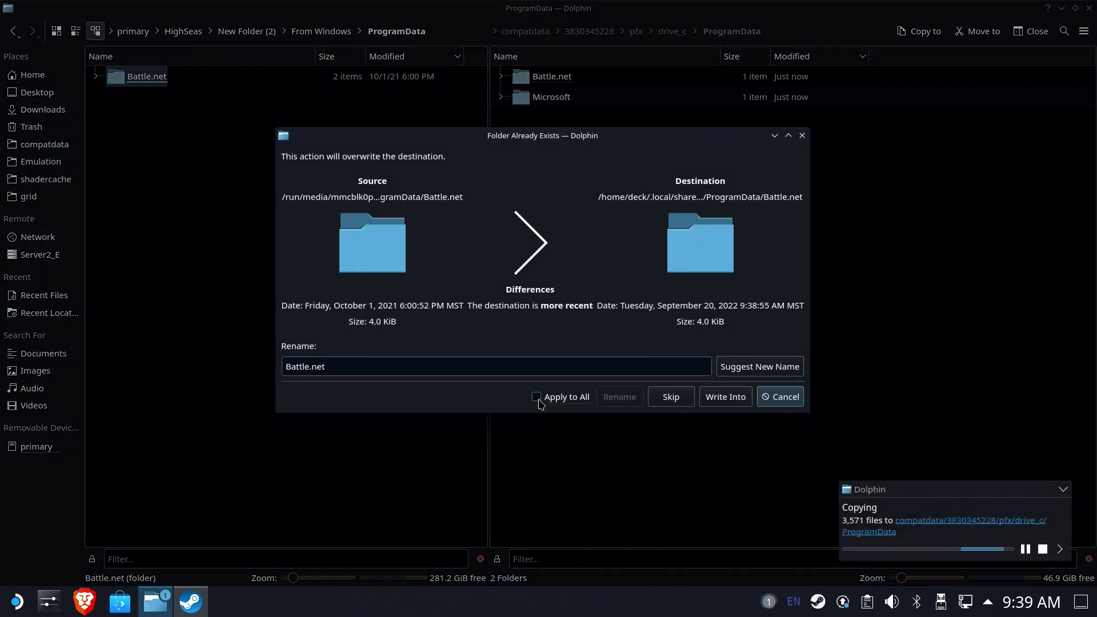
pyautogui.click(737, 398)
pyautogui.click(542, 404)
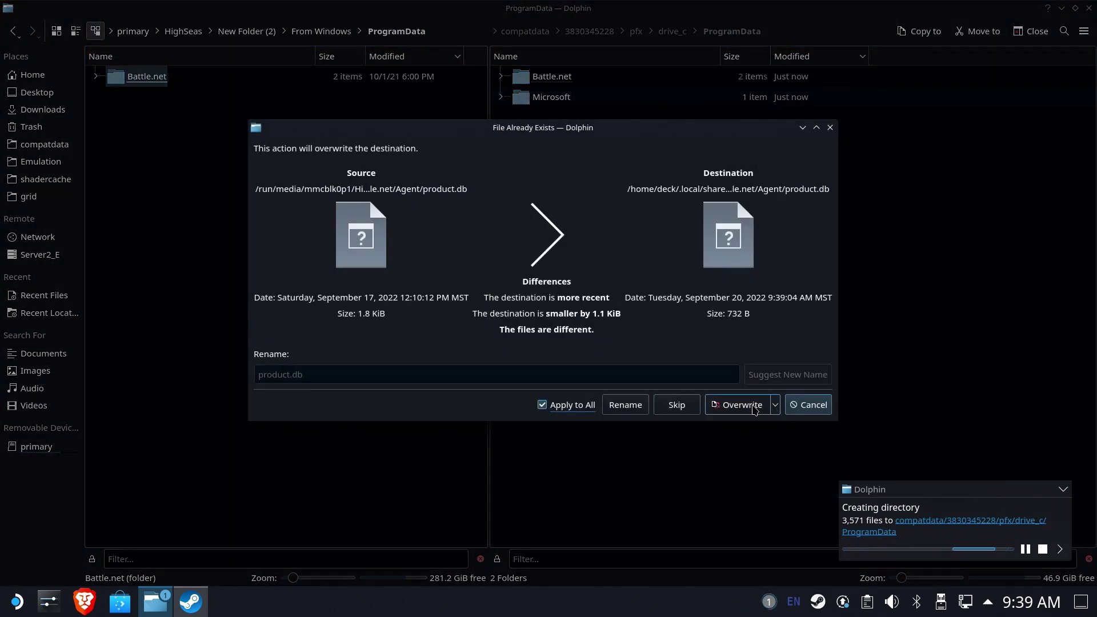
pyautogui.click(752, 406)
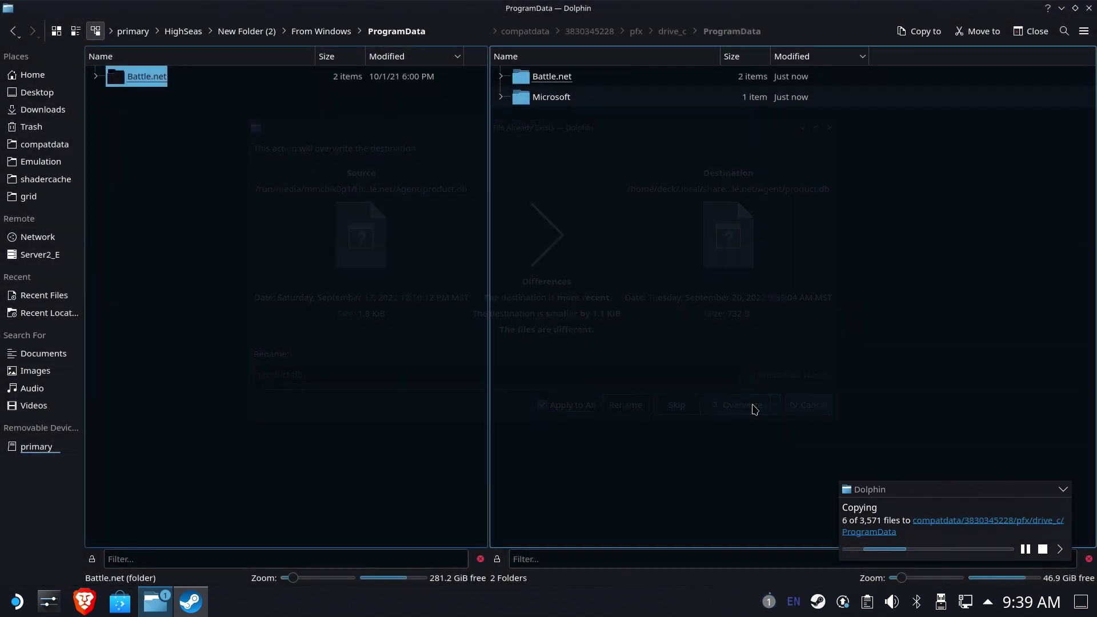
pyautogui.click(681, 34)
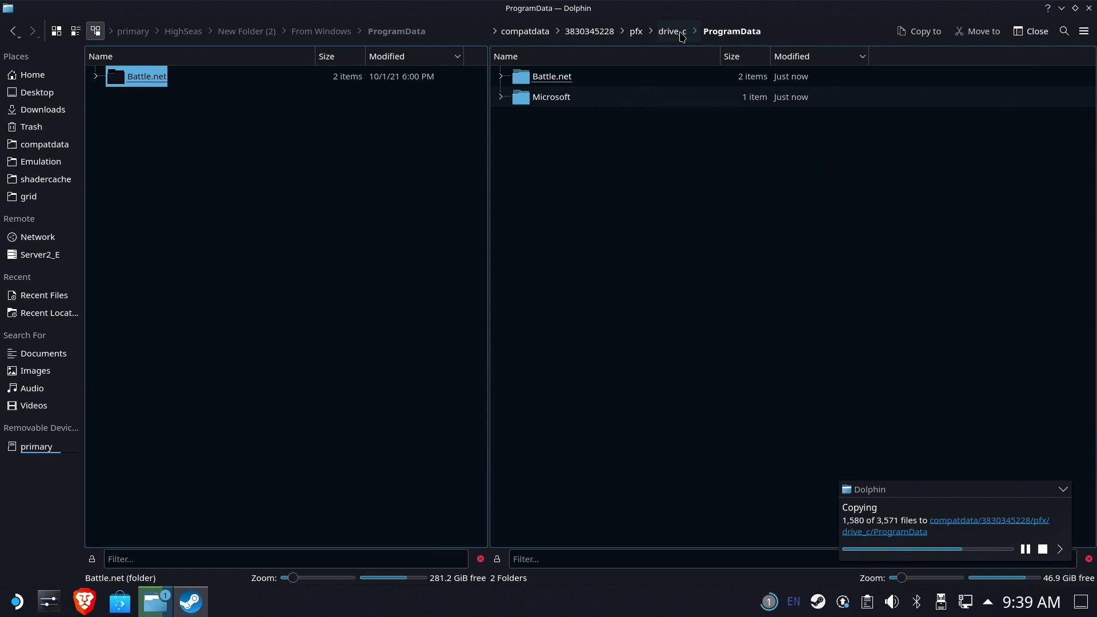
# Copy the backed-up Battle.net program folder into drive_c's Program Files (x86).
pyautogui.click(342, 32)
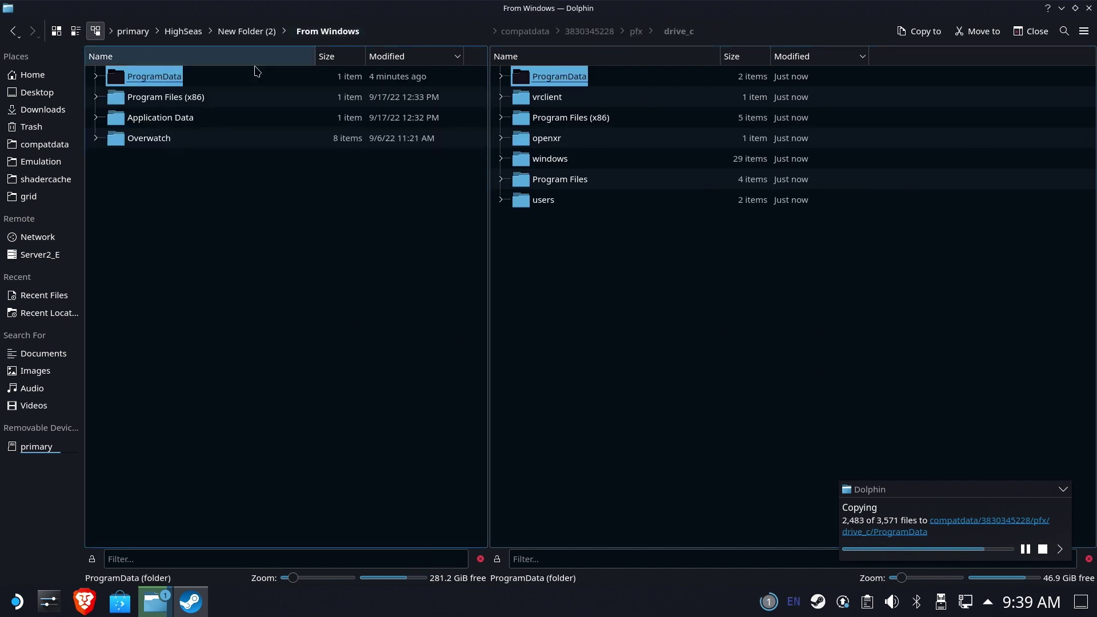
pyautogui.click(164, 103)
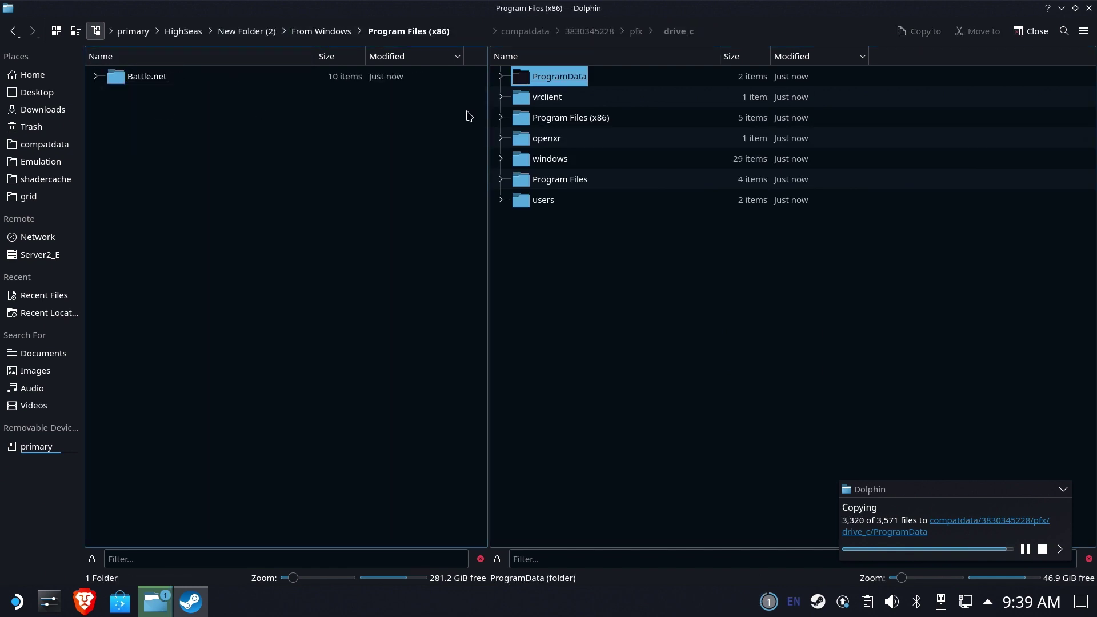
pyautogui.click(571, 118)
pyautogui.click(132, 84)
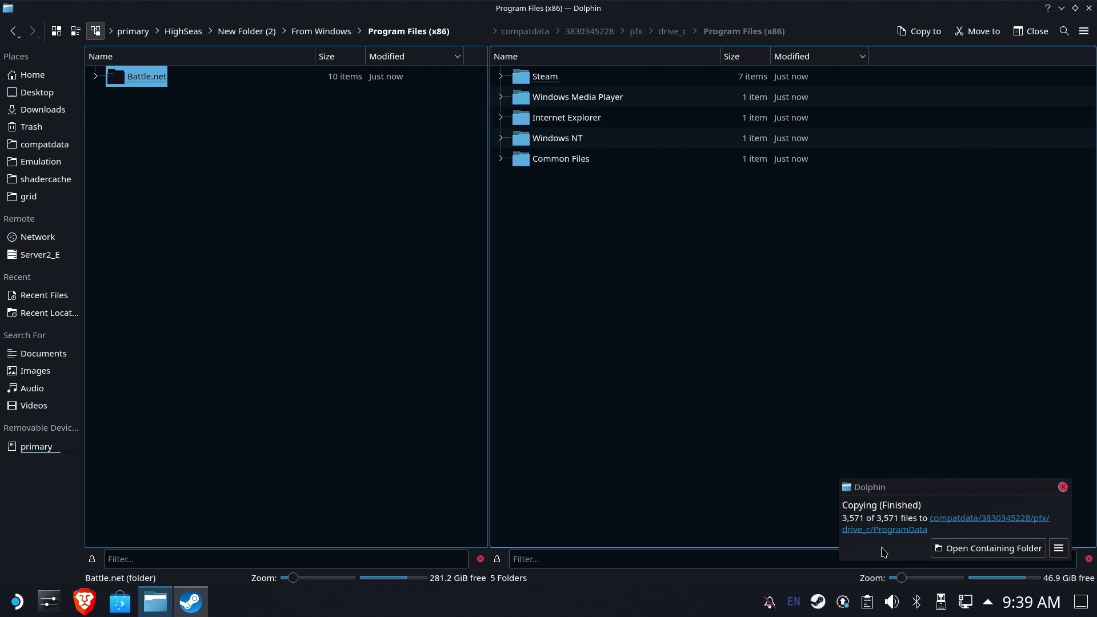
pyautogui.click(919, 31)
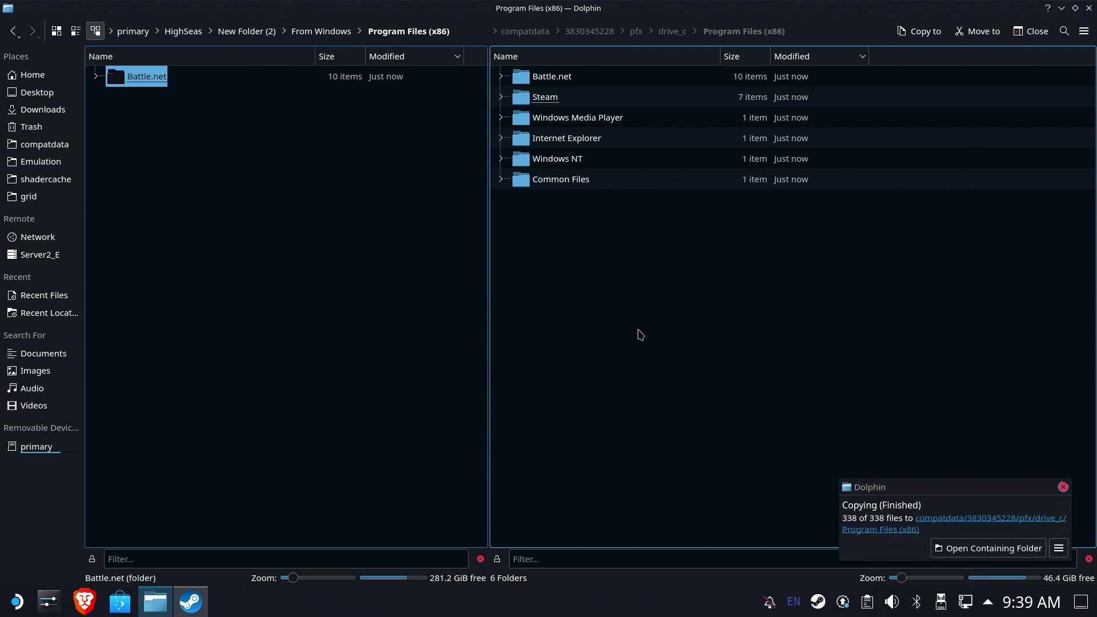
# Show the backed-up Application Data beside drive_c/users/steamuser/Application Data.
pyautogui.click(350, 33)
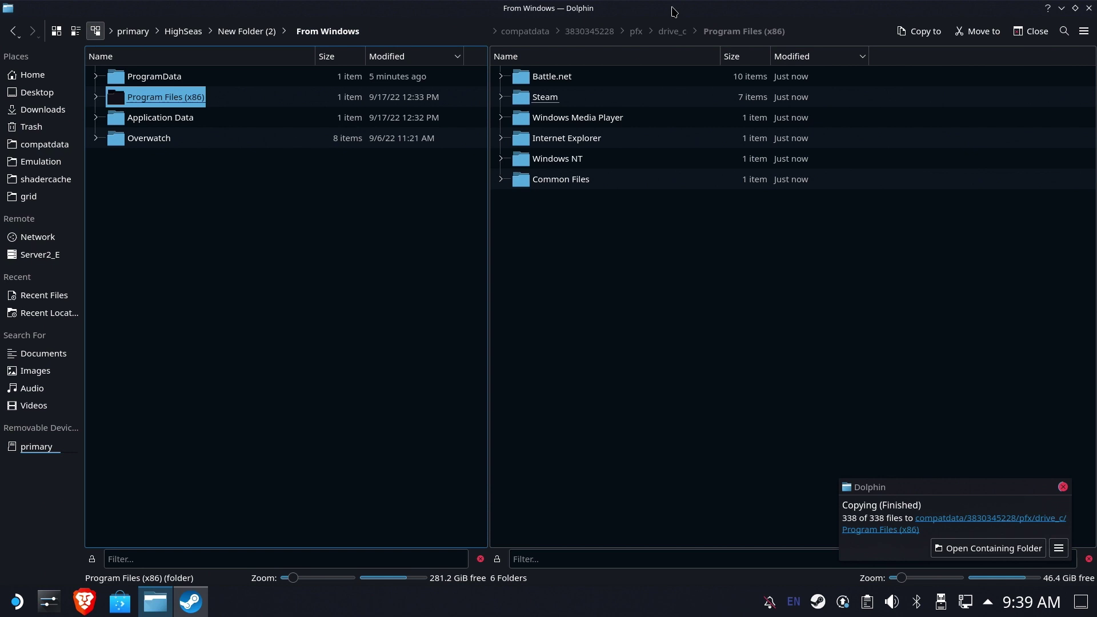
pyautogui.click(679, 34)
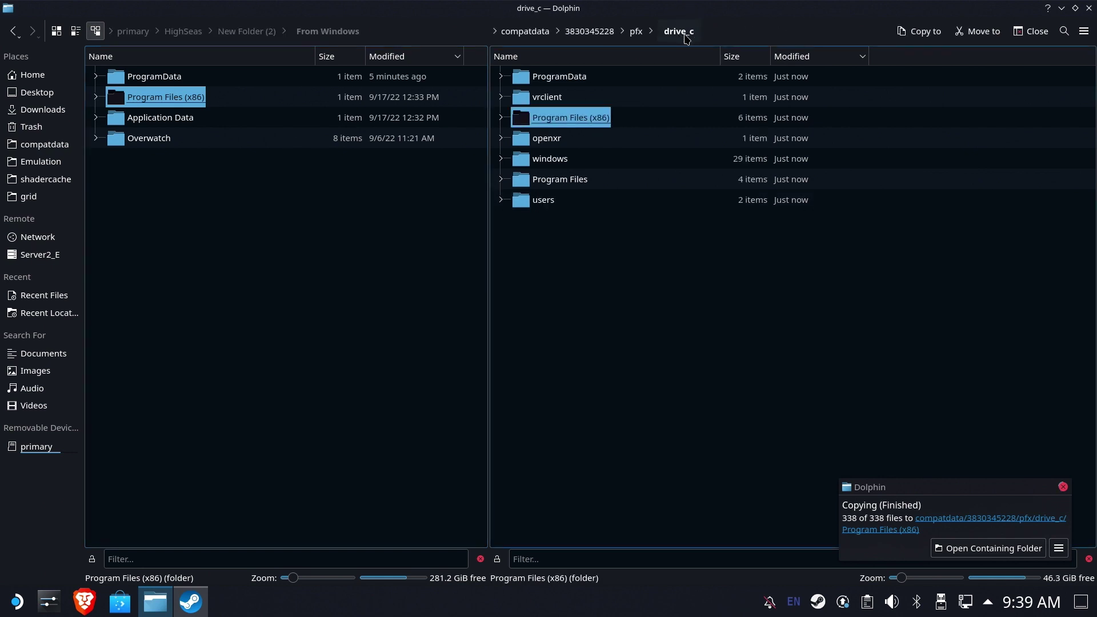
pyautogui.click(200, 120)
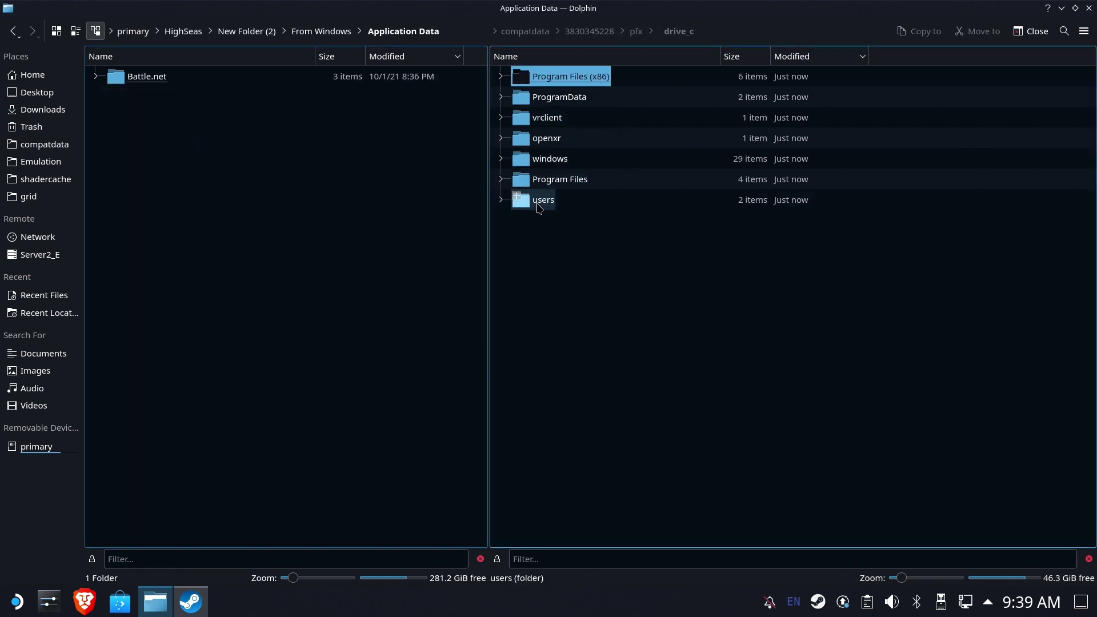
pyautogui.click(537, 201)
pyautogui.click(566, 78)
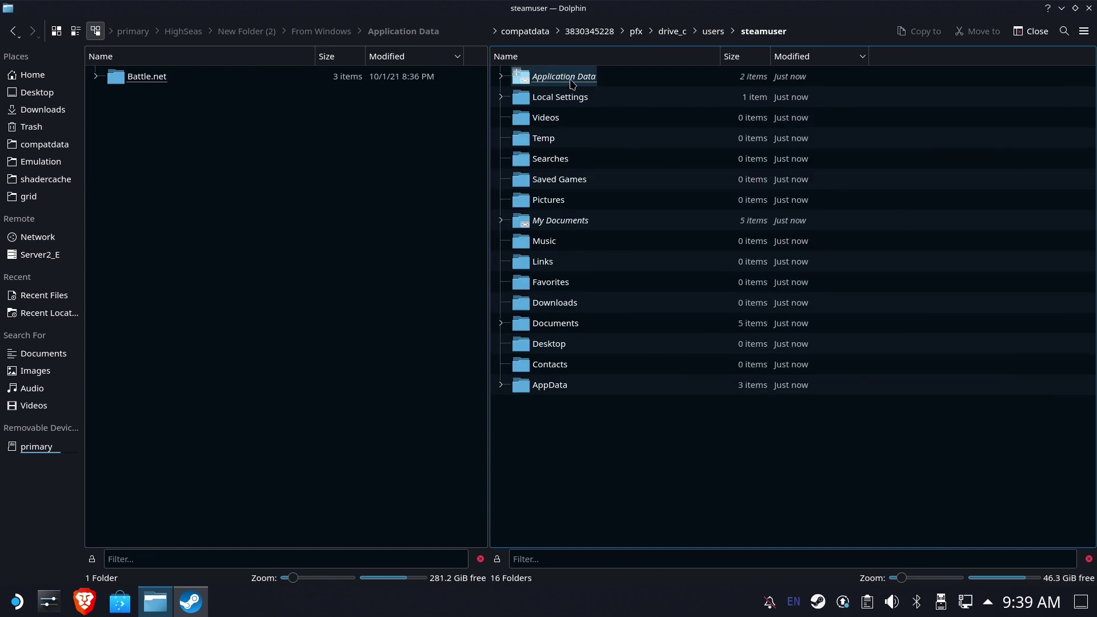
pyautogui.click(572, 84)
# Copy Battle.net into steamuser's Application Data, applying Write Into and Overwrite to all.
pyautogui.click(191, 110)
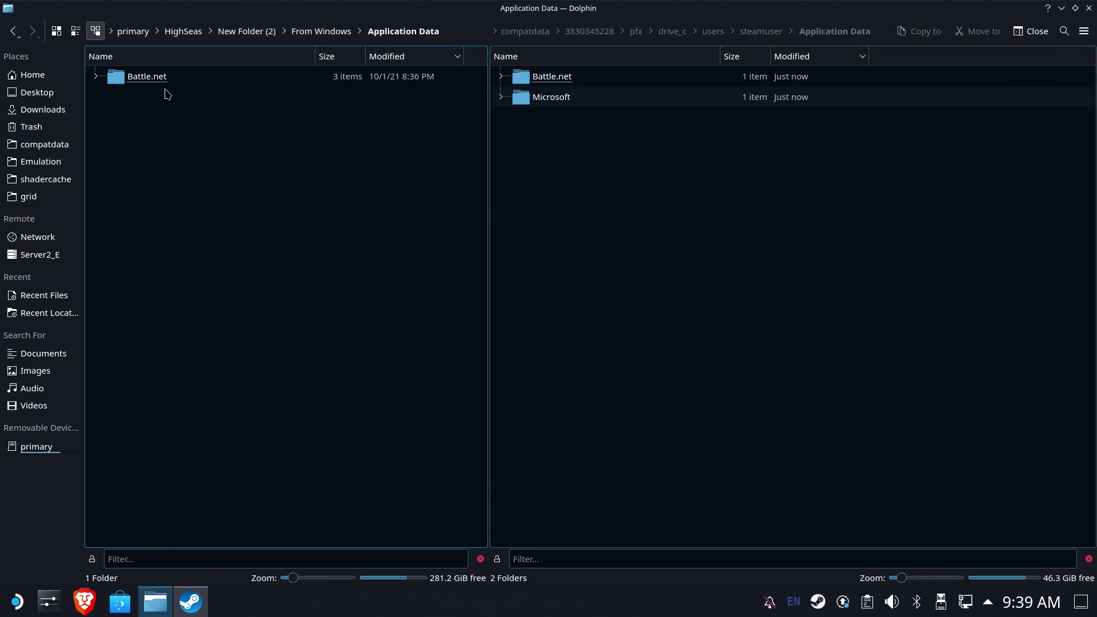
pyautogui.click(147, 77)
pyautogui.click(919, 31)
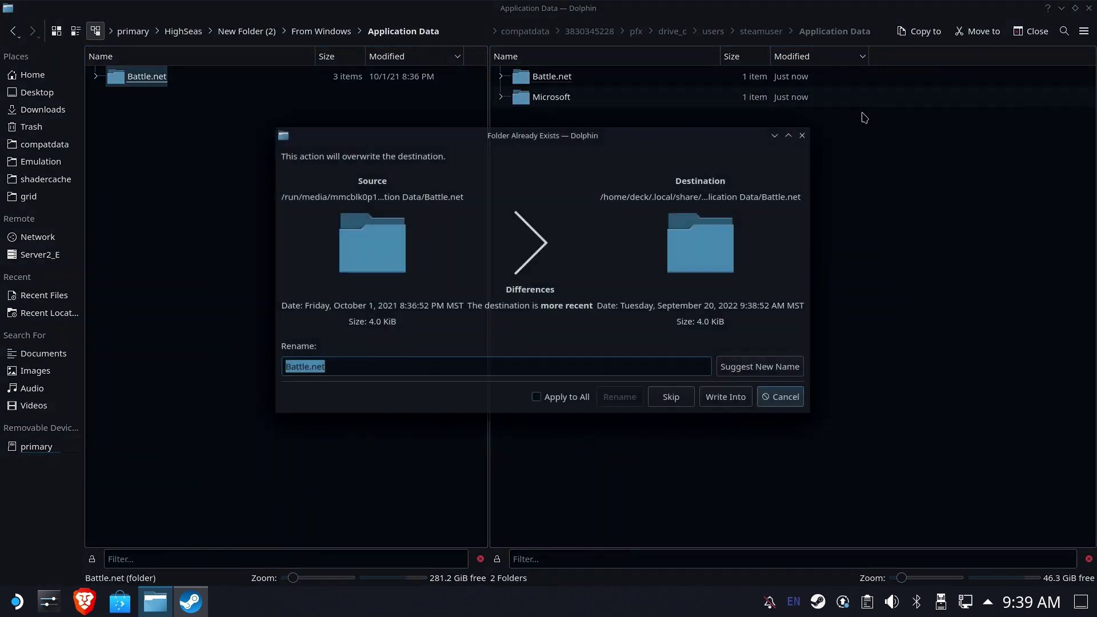
pyautogui.click(567, 398)
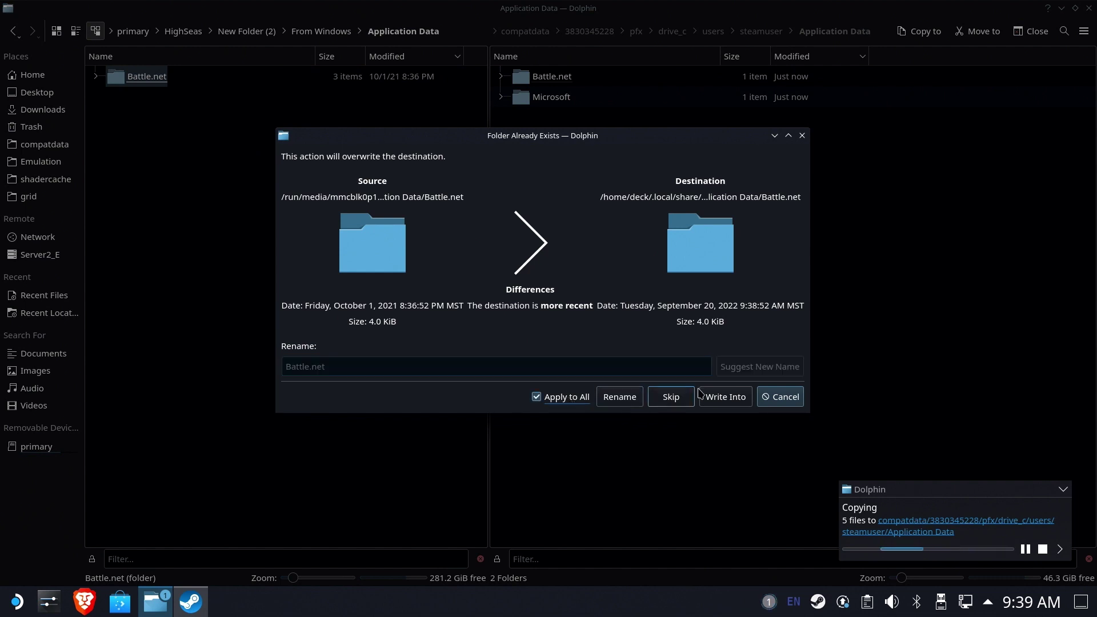
pyautogui.click(707, 395)
pyautogui.click(535, 404)
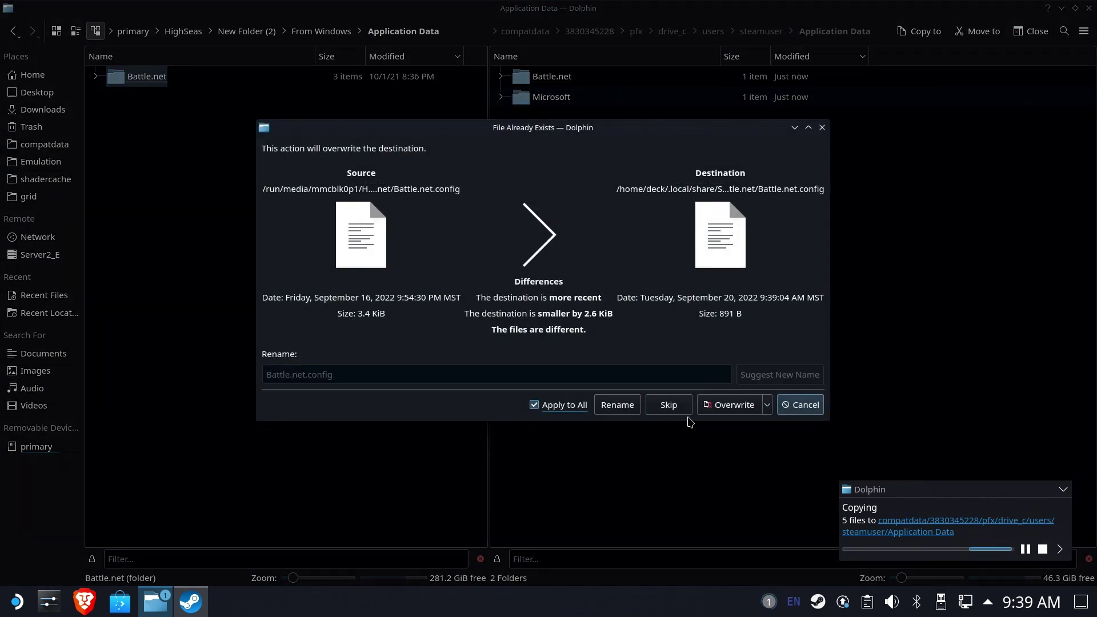
pyautogui.click(717, 405)
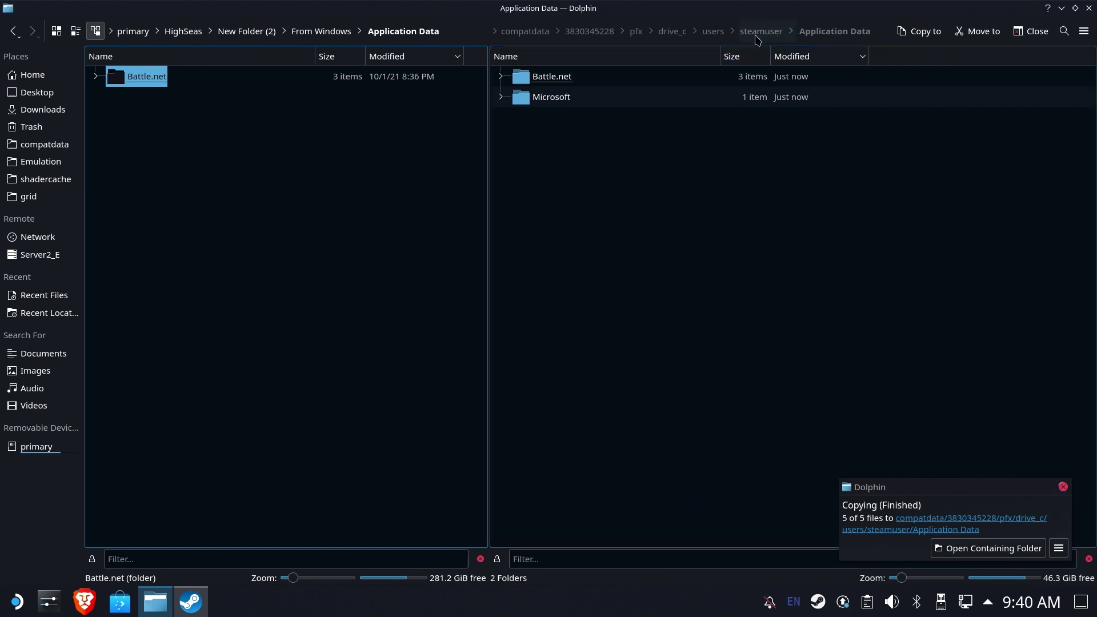
# Copy the backed-up Overwatch folder into drive_c's Program Files (x86) next to Battle.net.
pyautogui.click(670, 33)
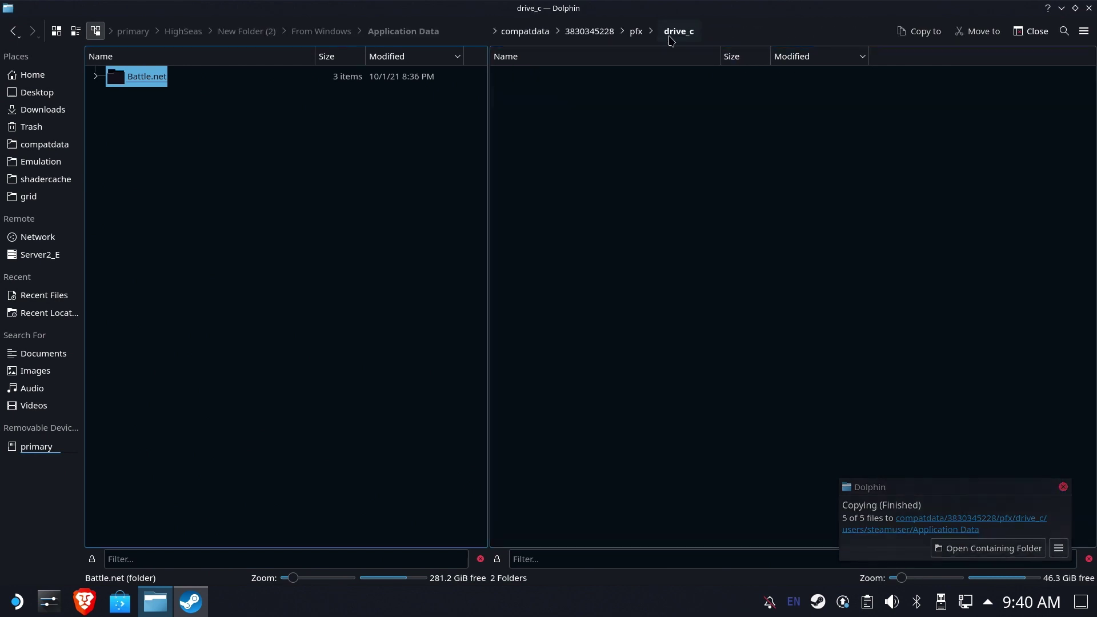
pyautogui.click(340, 34)
pyautogui.click(163, 142)
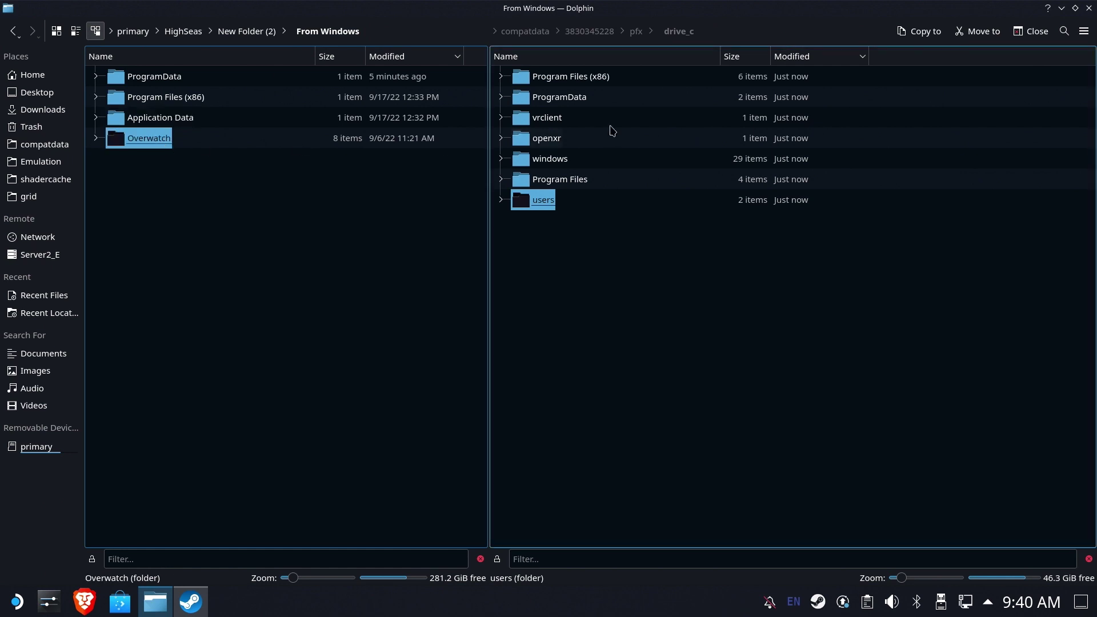
pyautogui.click(585, 250)
pyautogui.doubleClick(571, 76)
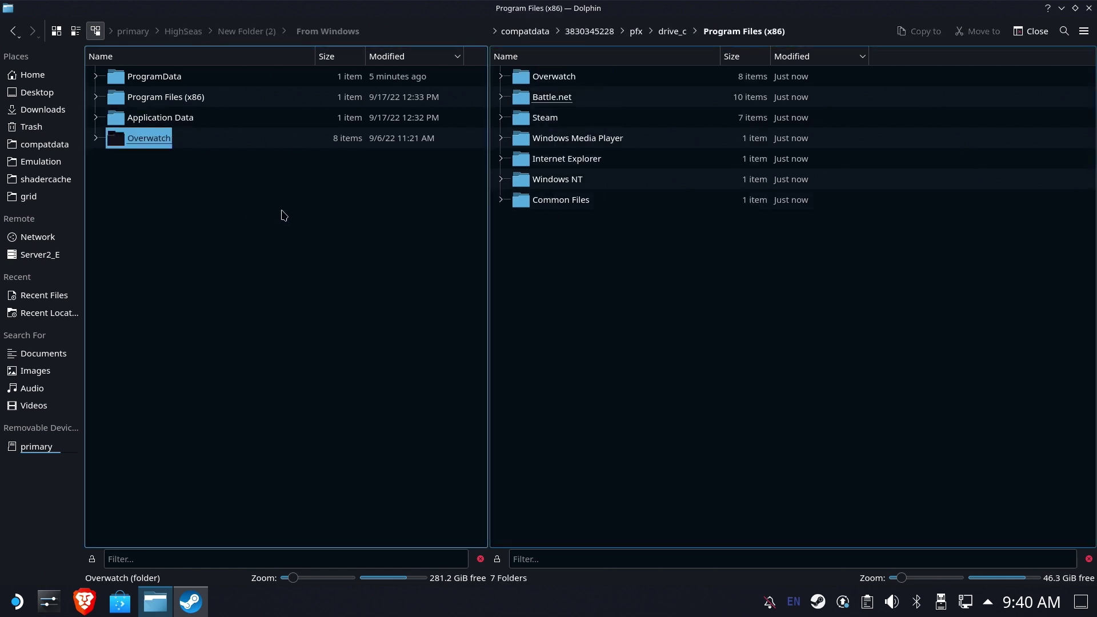
pyautogui.click(179, 212)
pyautogui.click(149, 138)
pyautogui.click(227, 261)
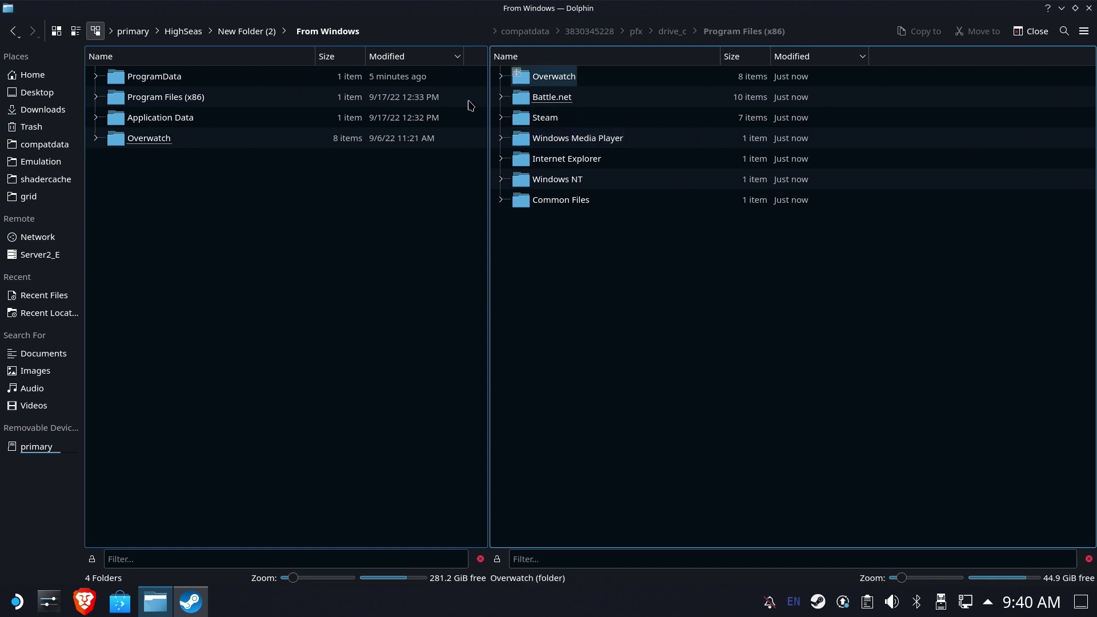
# Open the Battle.net.exe shortcut's properties in Steam and browse for a new target.
pyautogui.click(190, 602)
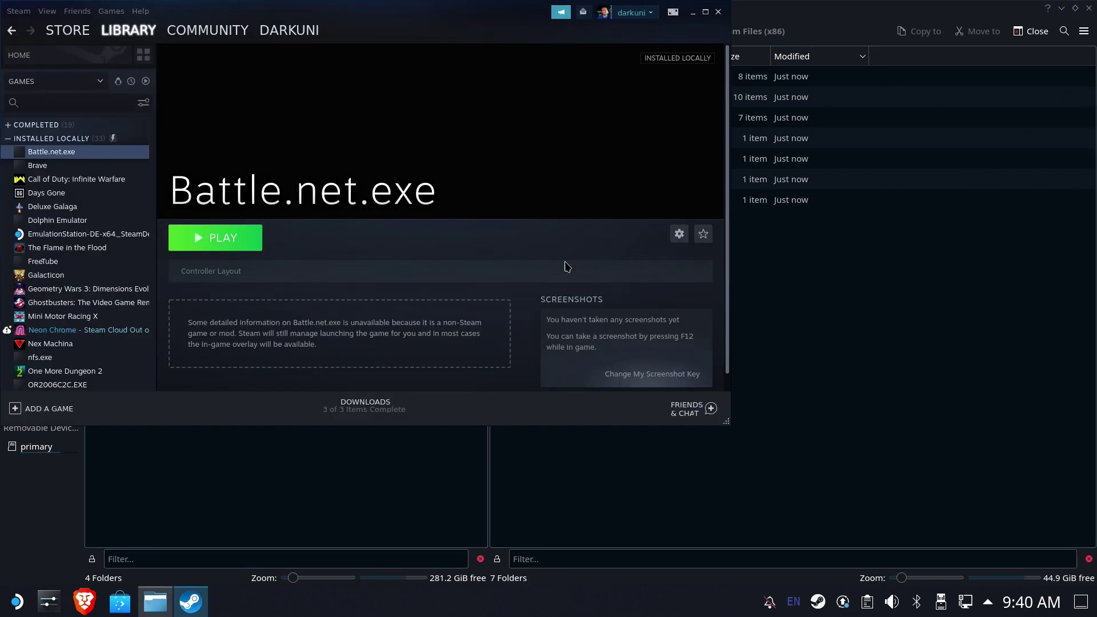
pyautogui.click(680, 234)
pyautogui.moveTo(657, 301)
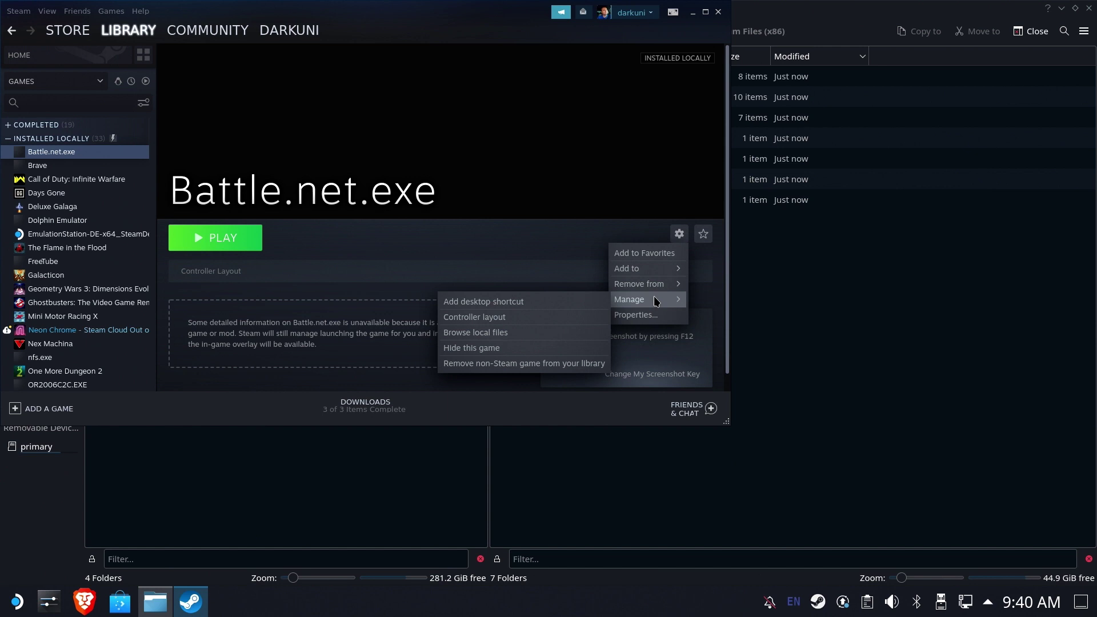
pyautogui.click(634, 314)
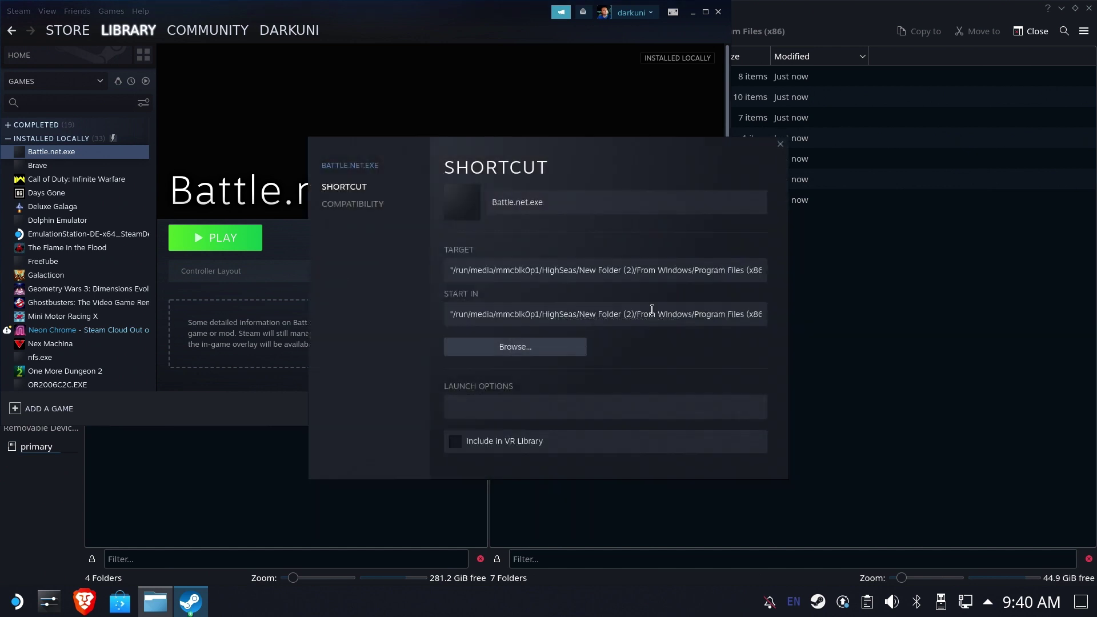
pyautogui.click(569, 354)
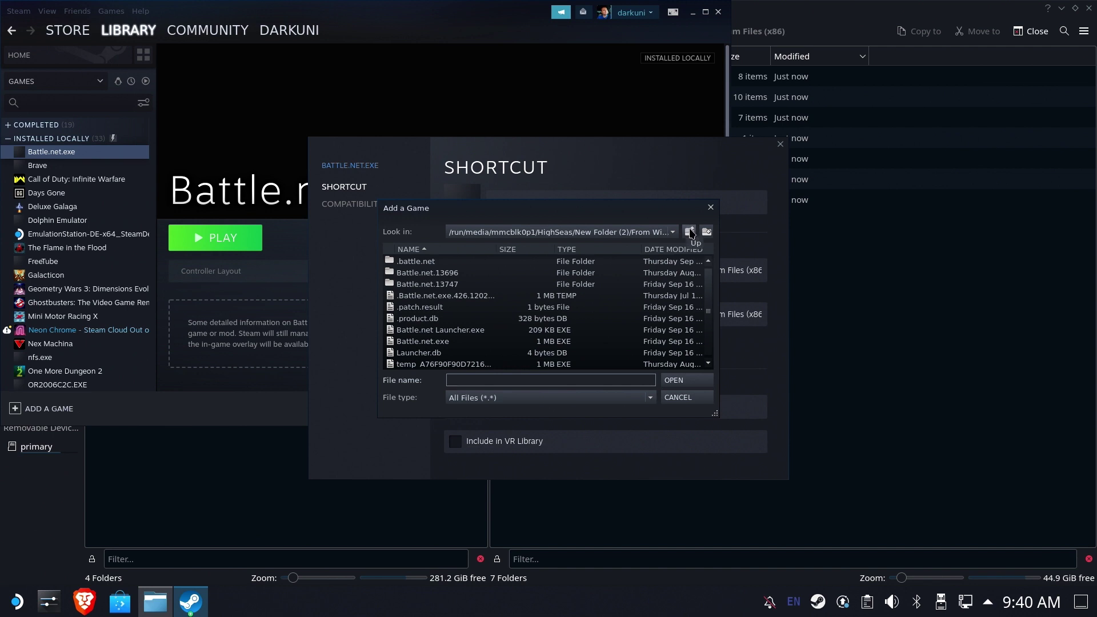
# Retarget the shortcut to Overwatch.exe in Overwatch/_retail_ and launch it.
pyautogui.click(691, 232)
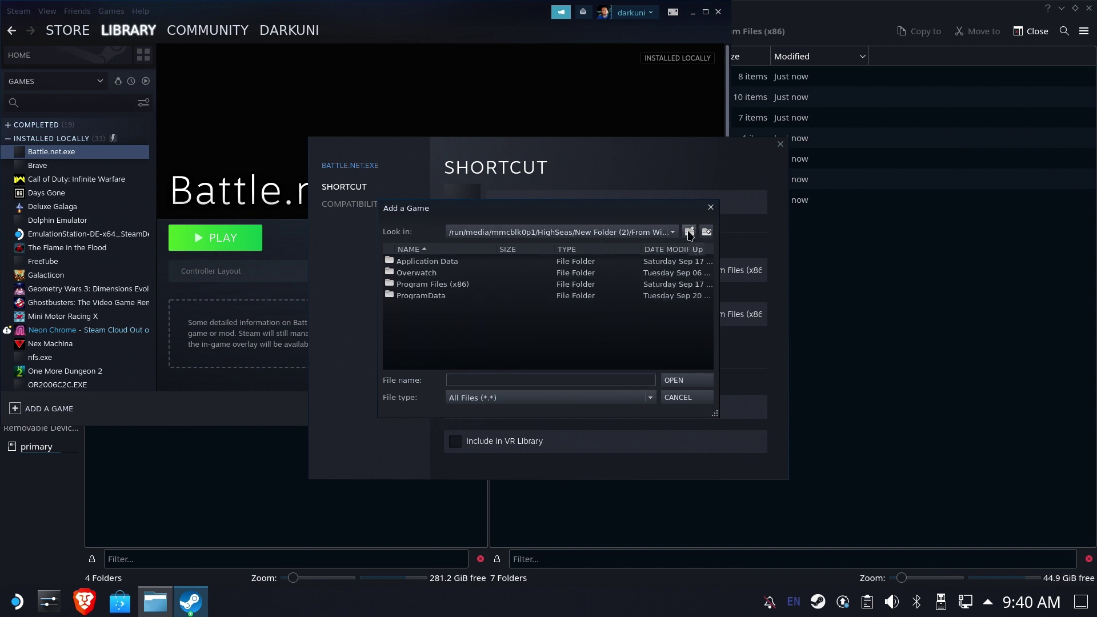
pyautogui.doubleClick(434, 273)
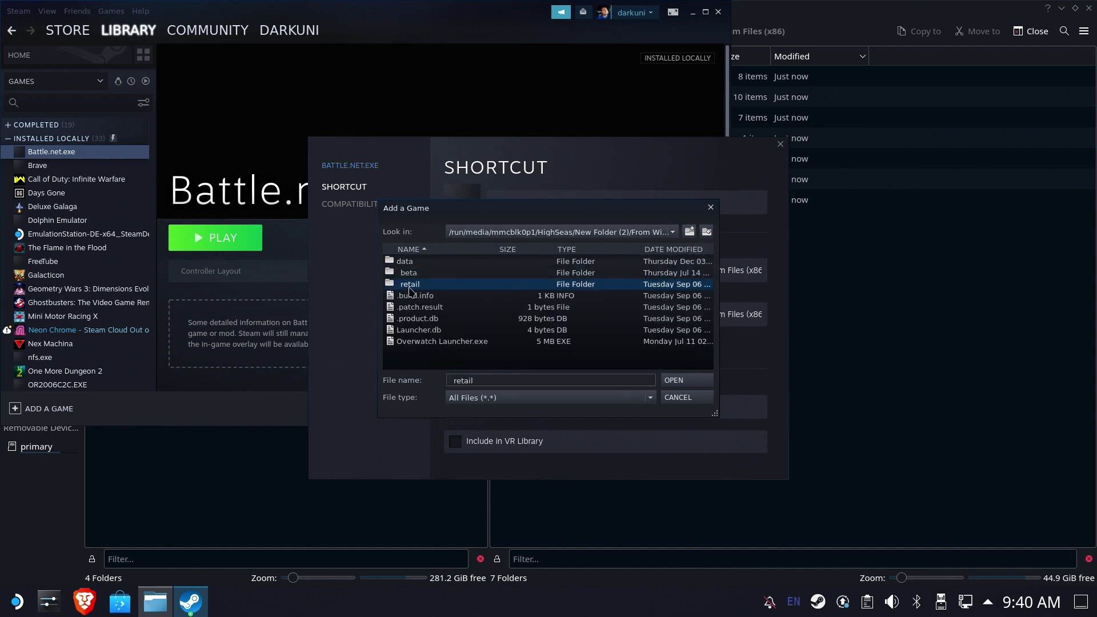
pyautogui.doubleClick(410, 284)
pyautogui.scroll(-1, 456, 328)
pyautogui.doubleClick(437, 353)
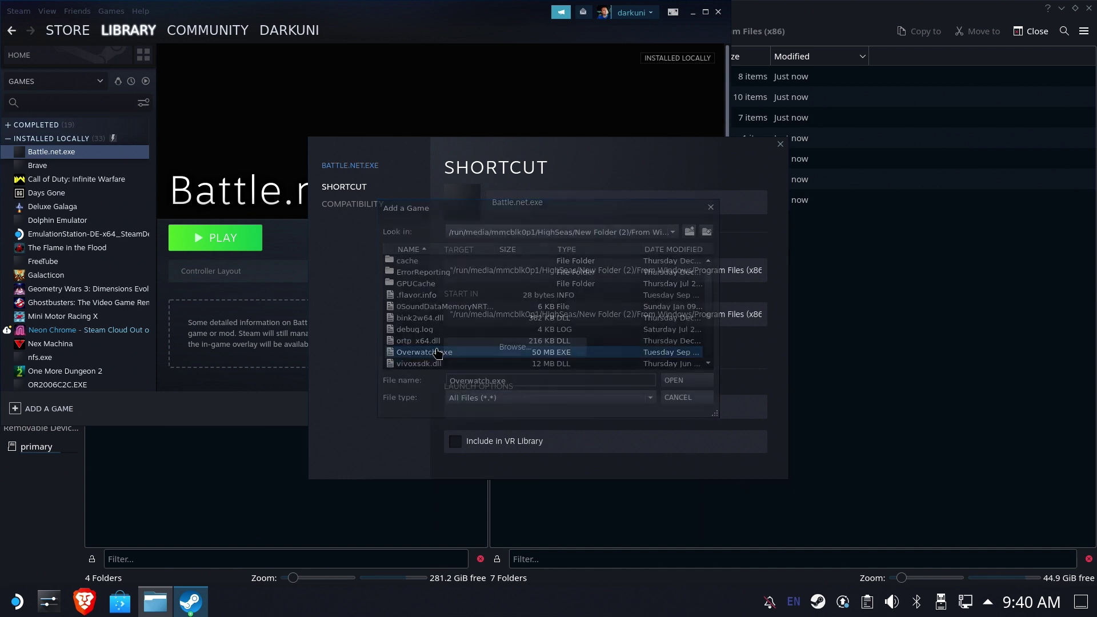
pyautogui.click(780, 146)
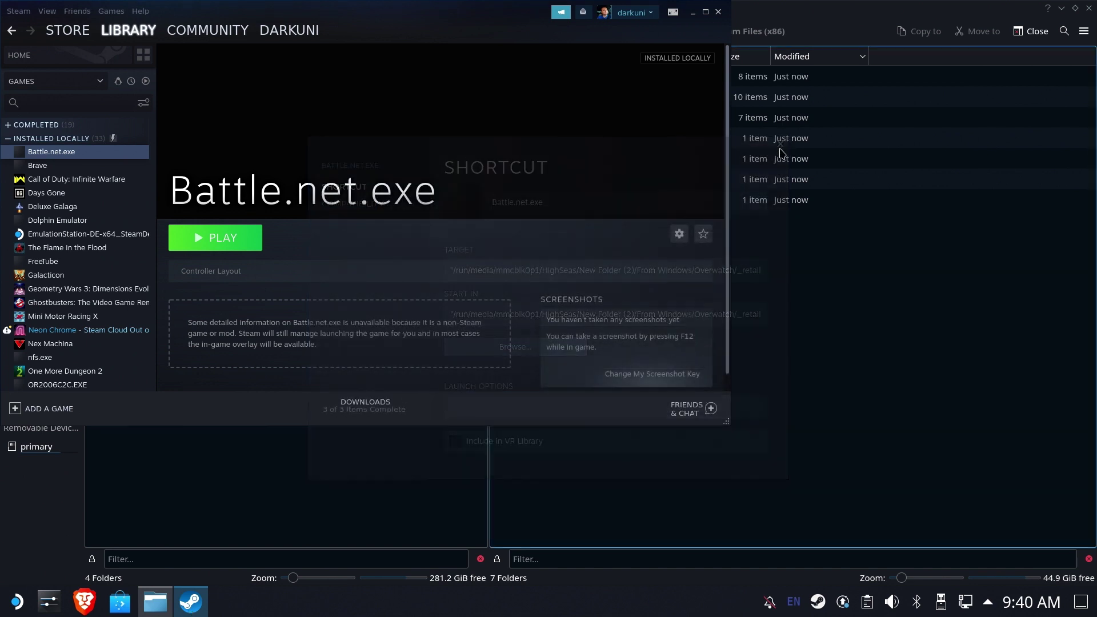
pyautogui.click(216, 245)
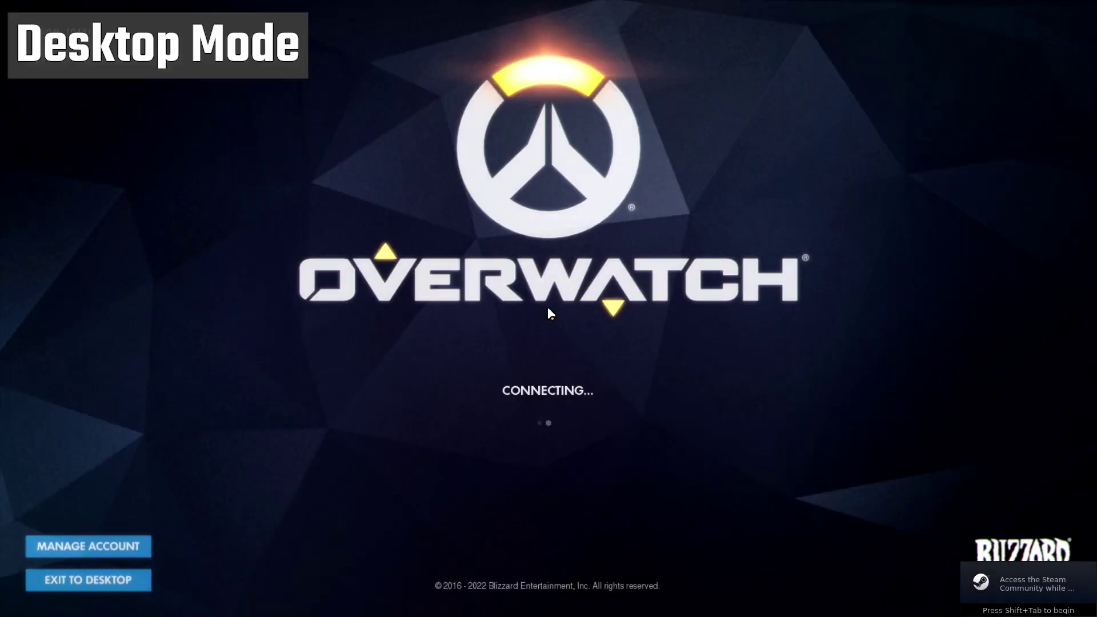
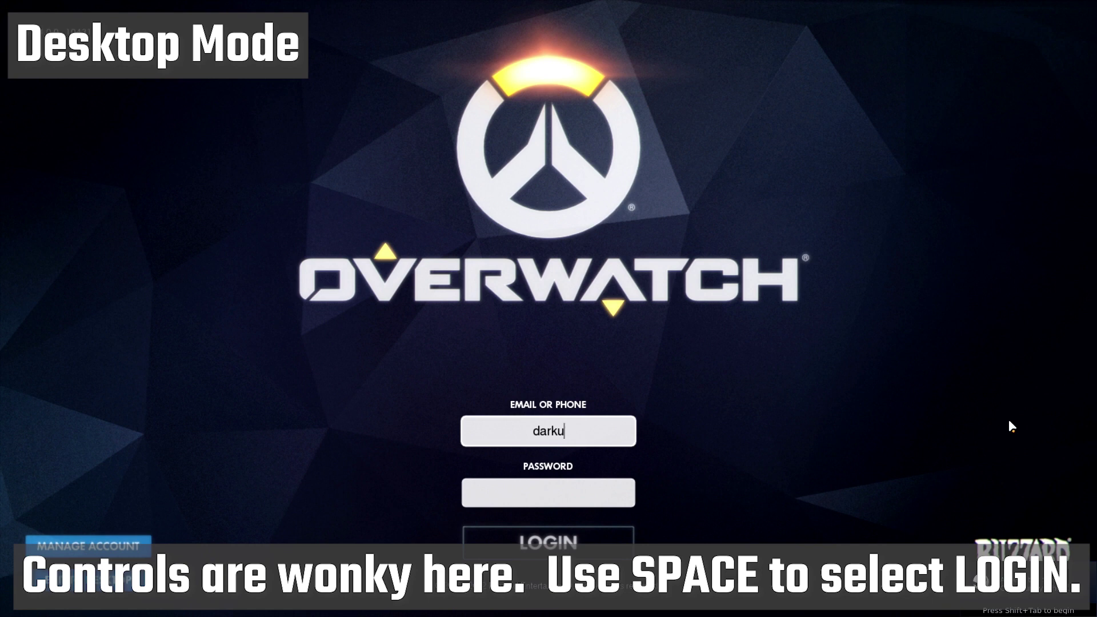
# Sign in to Overwatch with the account e-mail and password, retyping a mistyped password.
pyautogui.press('Tab')
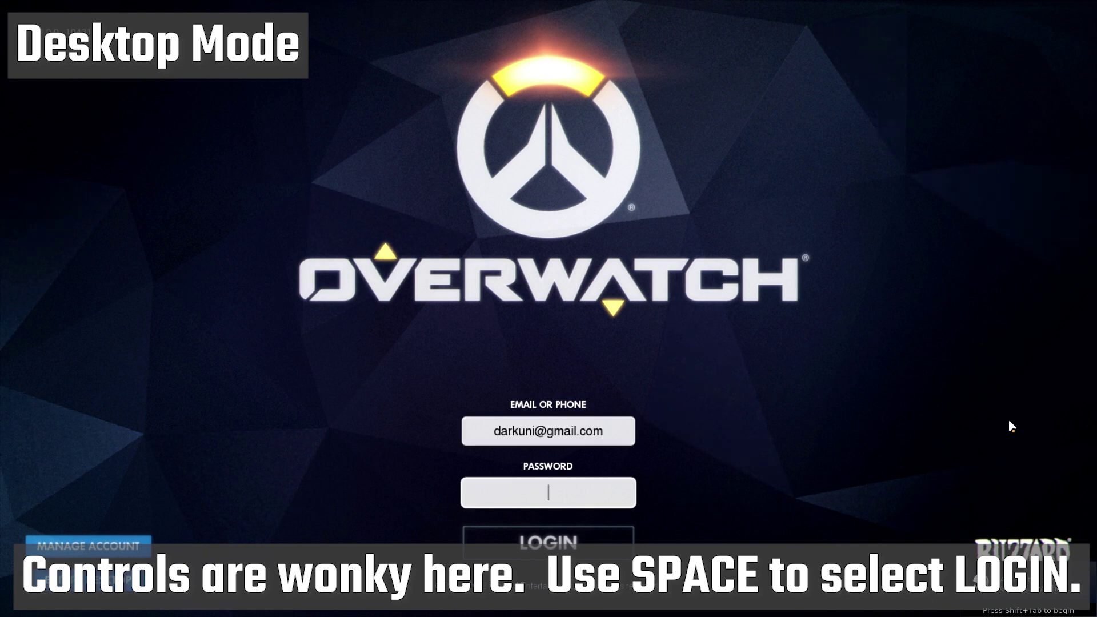
pyautogui.write('****')
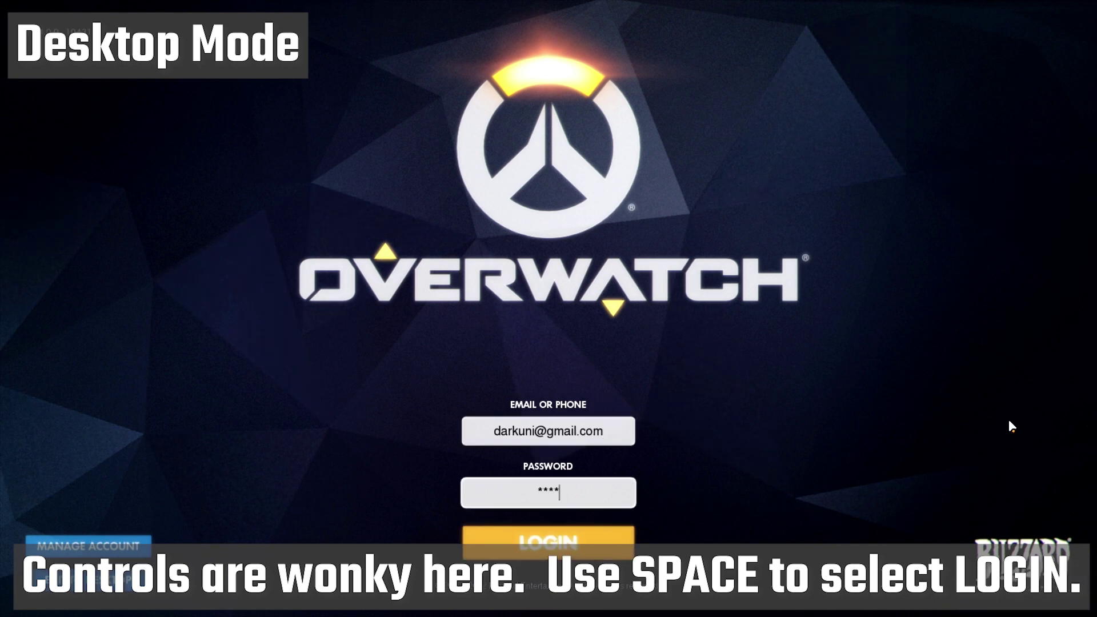
pyautogui.press('BackSpace')
pyautogui.press('BackSpace')
pyautogui.press('BackSpace')
pyautogui.press('BackSpace')
pyautogui.write('****')
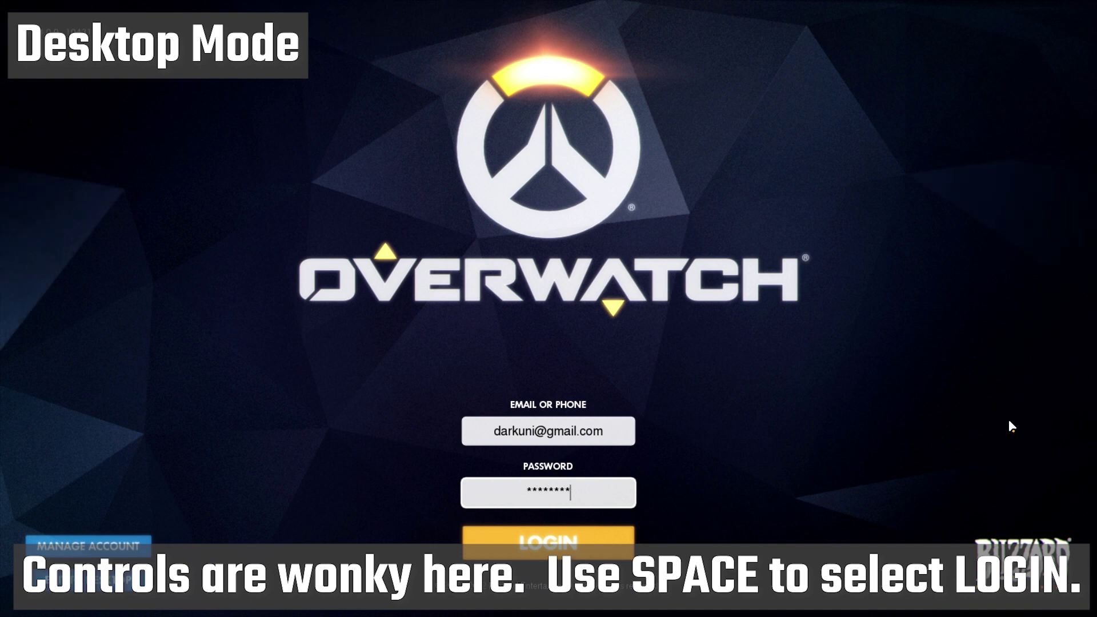
pyautogui.write('**')
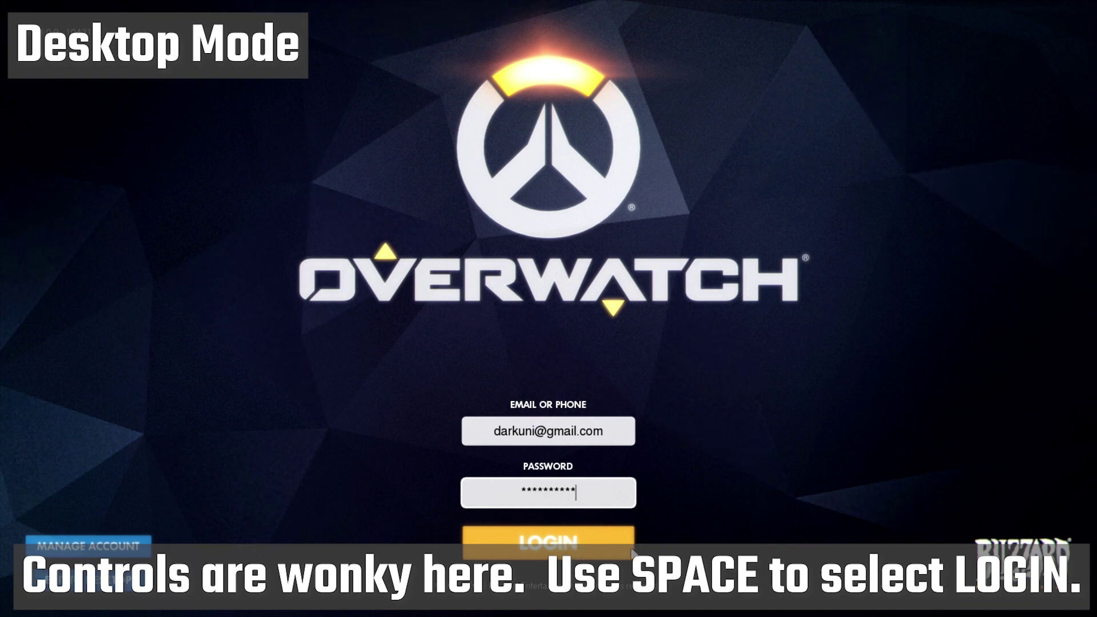
pyautogui.press('space')
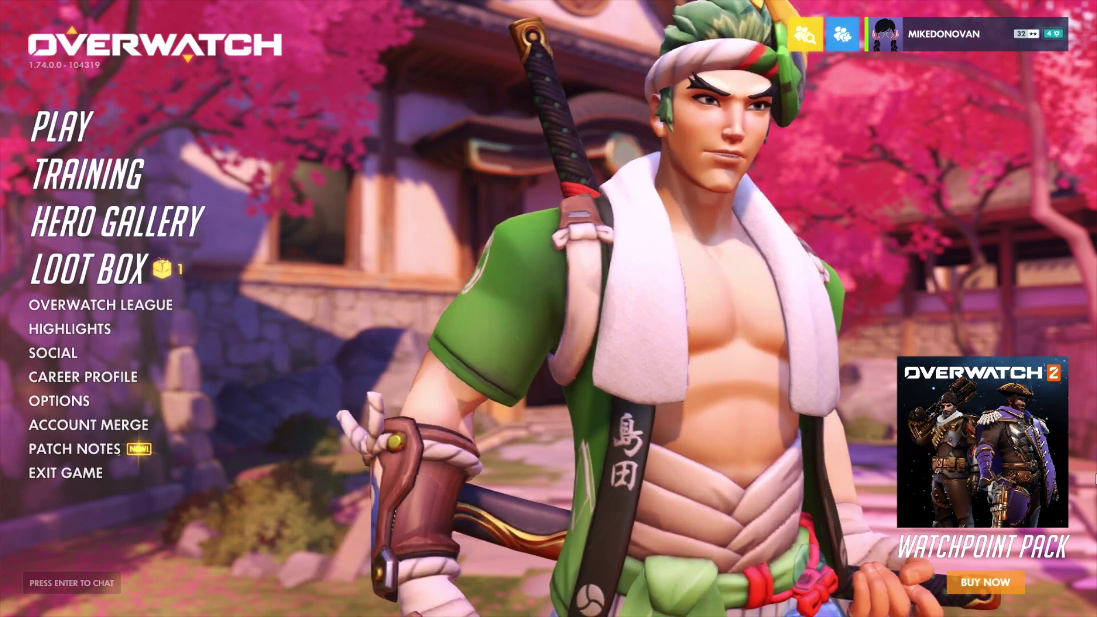
# Try EXIT GAME from the main menu, then bring up the pause menu.
pyautogui.press('Down')
pyautogui.press('Down')
pyautogui.press('Down')
pyautogui.press('Down')
pyautogui.press('Down')
pyautogui.press('Down')
pyautogui.press('Down')
pyautogui.press('Down')
pyautogui.press('Down')
pyautogui.press('Down')
pyautogui.press('Down')
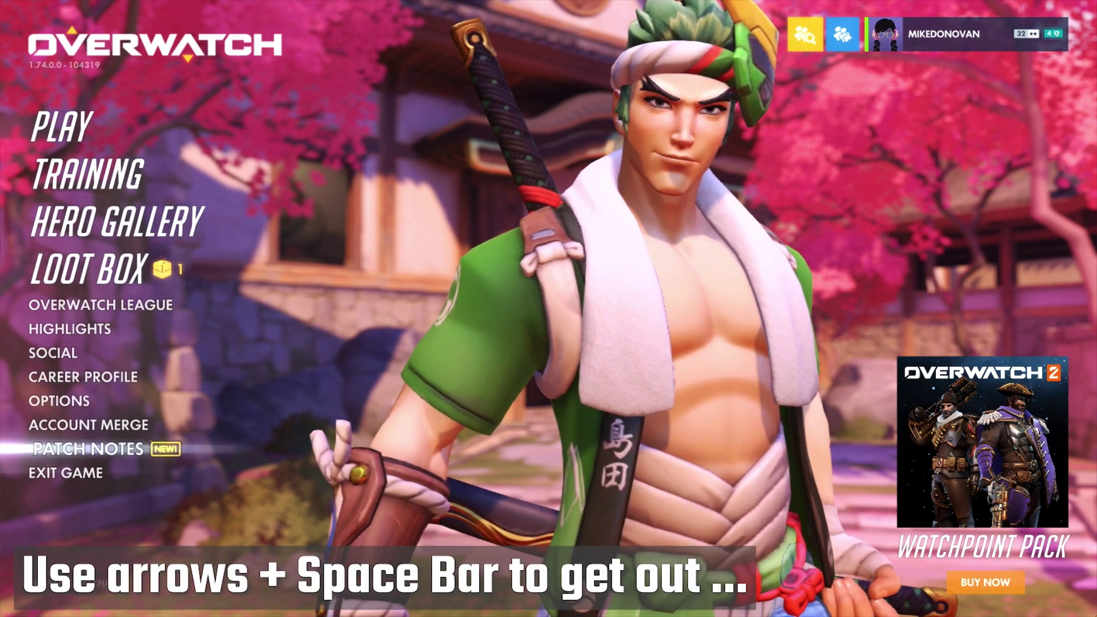
pyautogui.press('Down')
pyautogui.press('space')
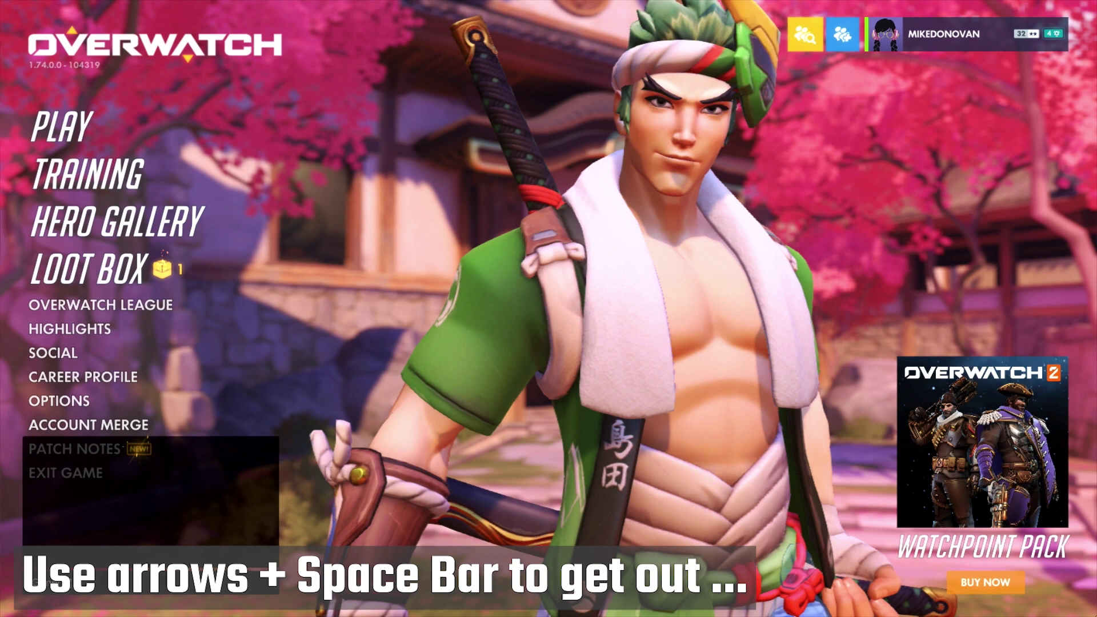
pyautogui.press('Escape')
pyautogui.press('space')
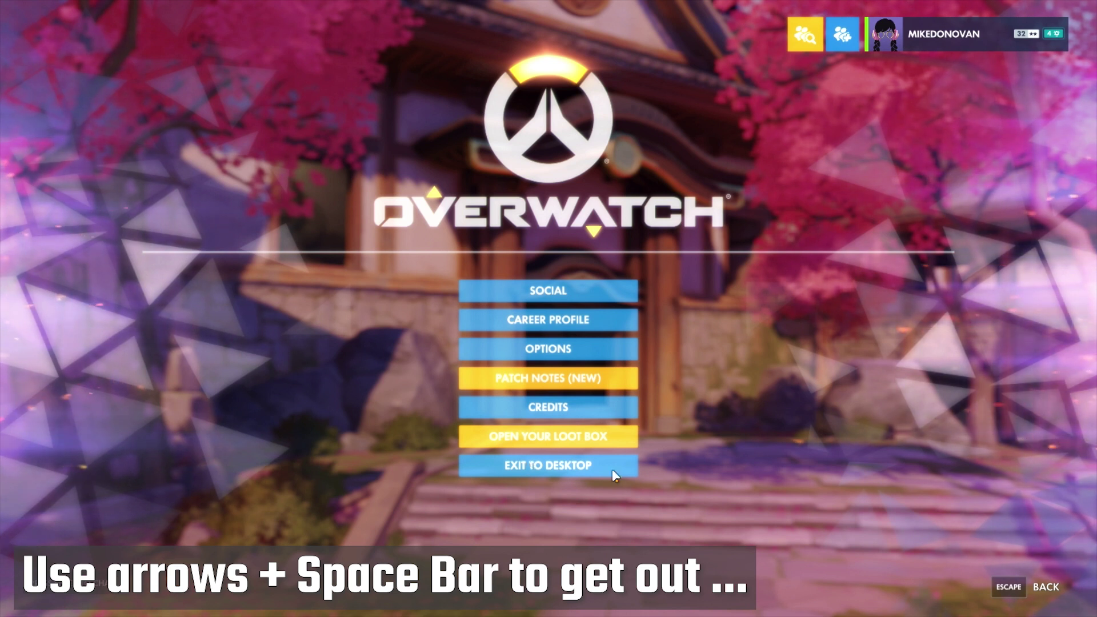
# Choose Exit to Desktop and confirm Yes to quit Overwatch.
pyautogui.press('Down')
pyautogui.press('Up')
pyautogui.press('Up')
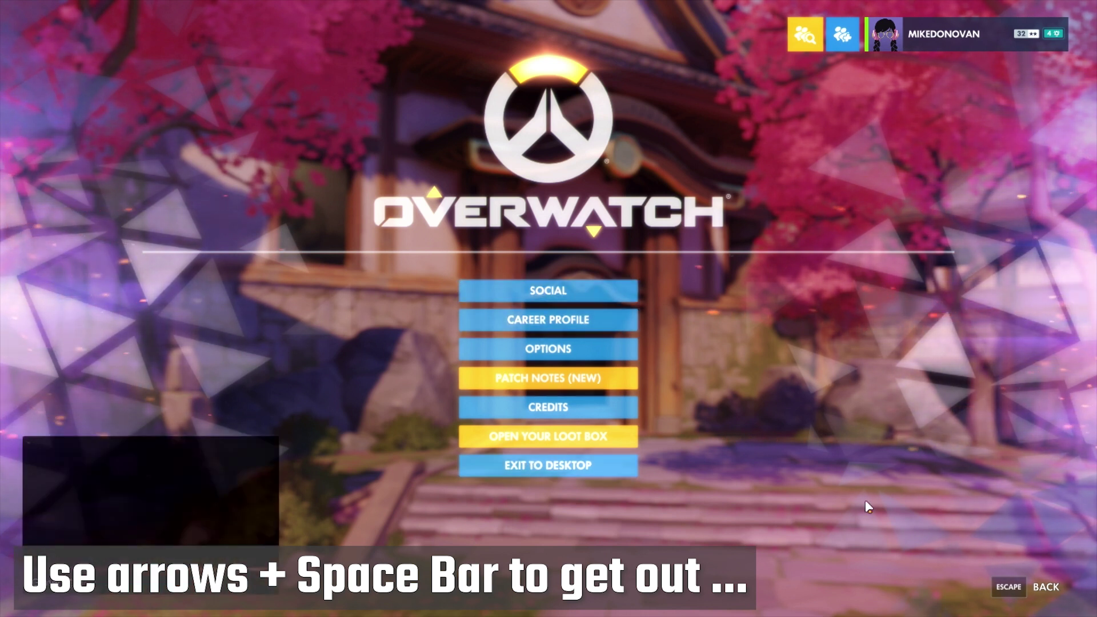
pyautogui.press('space')
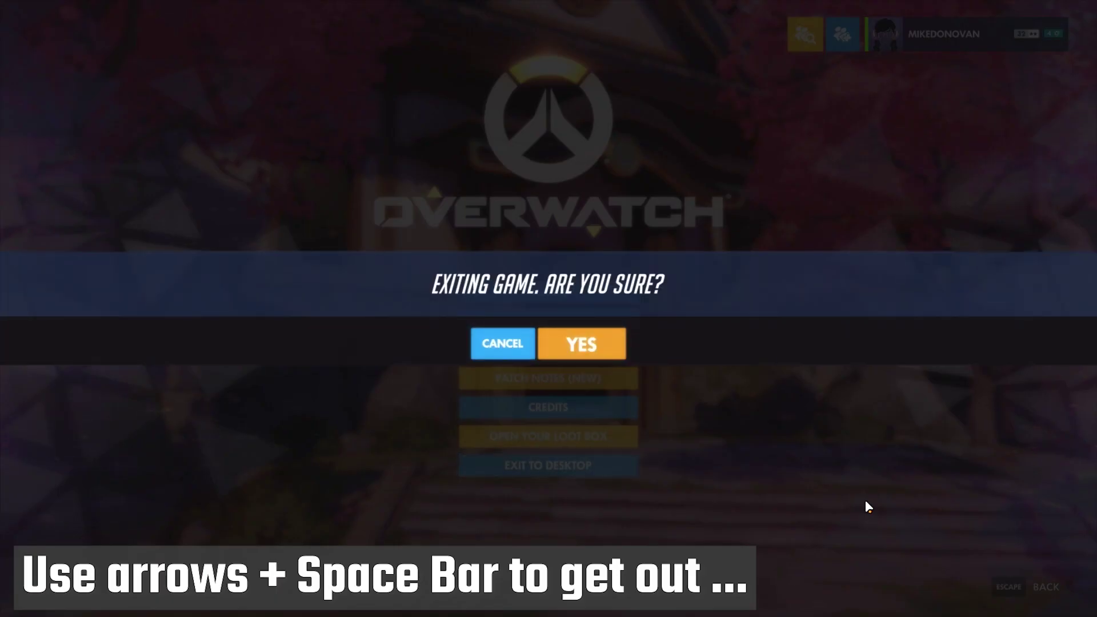
pyautogui.press('Right')
pyautogui.press('space')
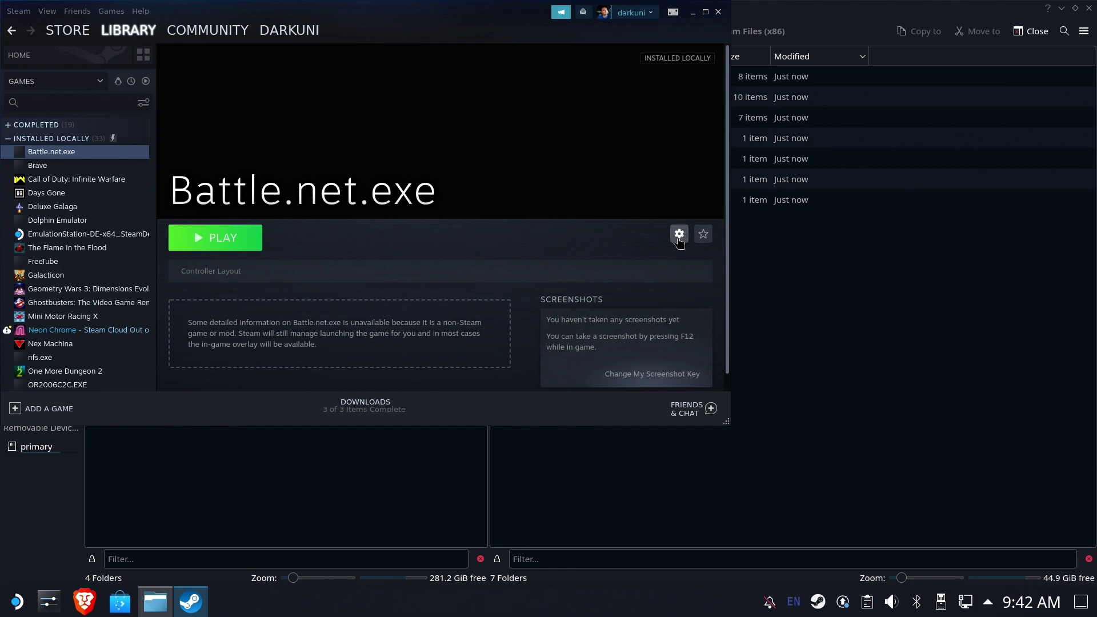
# Close the Steam library window and the Dolphin file manager window.
pyautogui.click(718, 12)
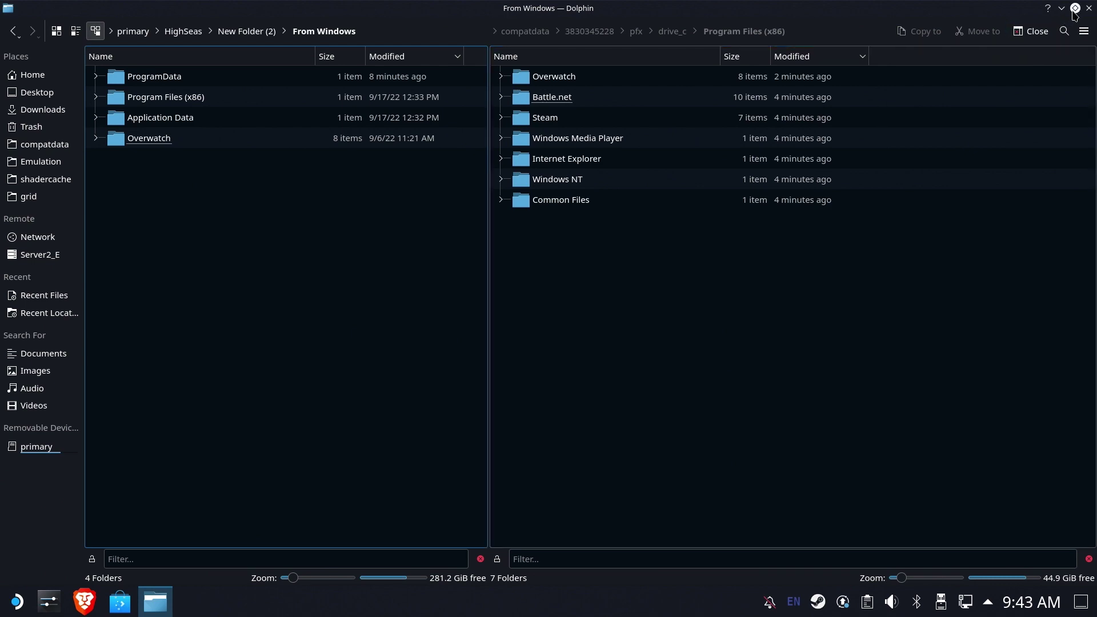
pyautogui.click(1089, 9)
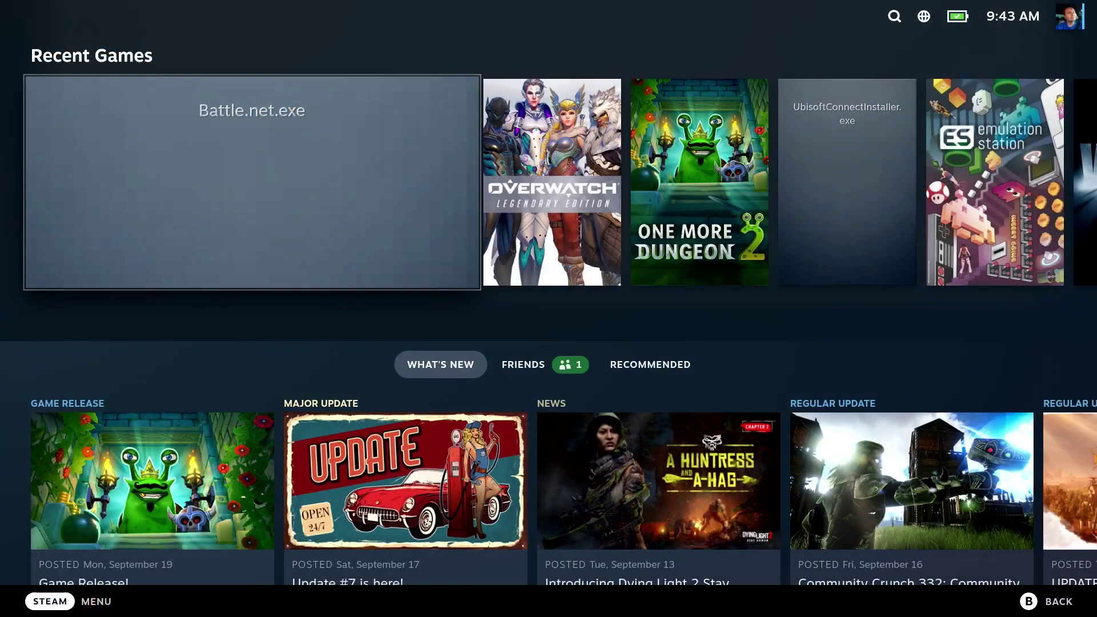
# Highlight the Battle.net.exe tile in the Gaming Mode library and open its game page.
pyautogui.press('Right')
pyautogui.press('Left')
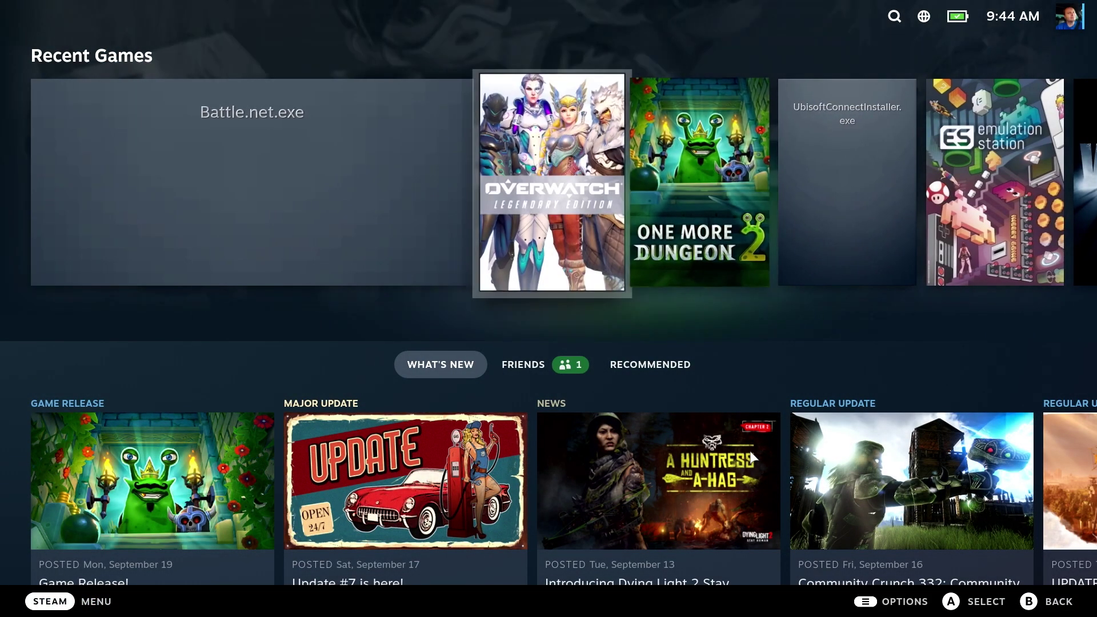
pyautogui.press('Return')
pyautogui.press('Return')
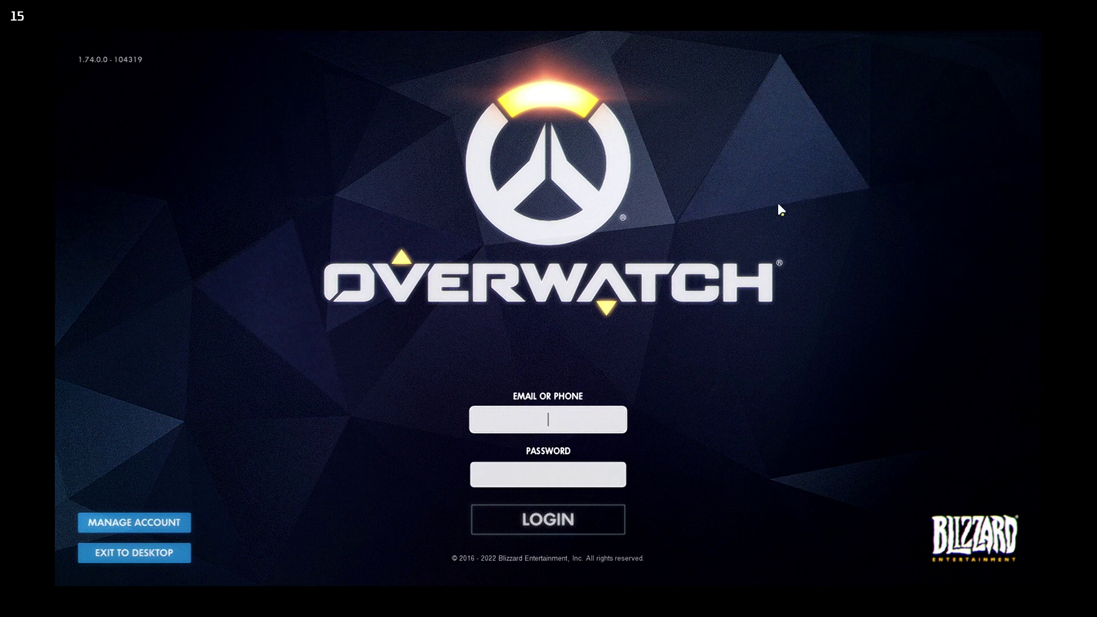
# Bring up the on-screen keyboard on the Overwatch login, browse its keys, then try the Password field.
pyautogui.press('Return')
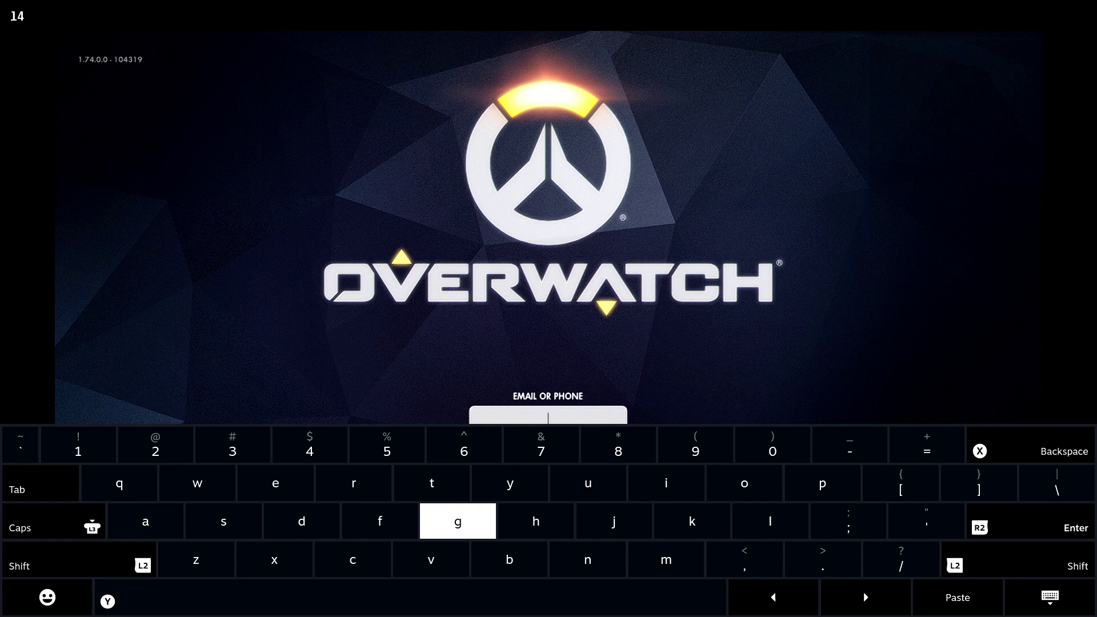
pyautogui.press('Left')
pyautogui.press('Left')
pyautogui.press('Left')
pyautogui.press('Left')
pyautogui.press('Left')
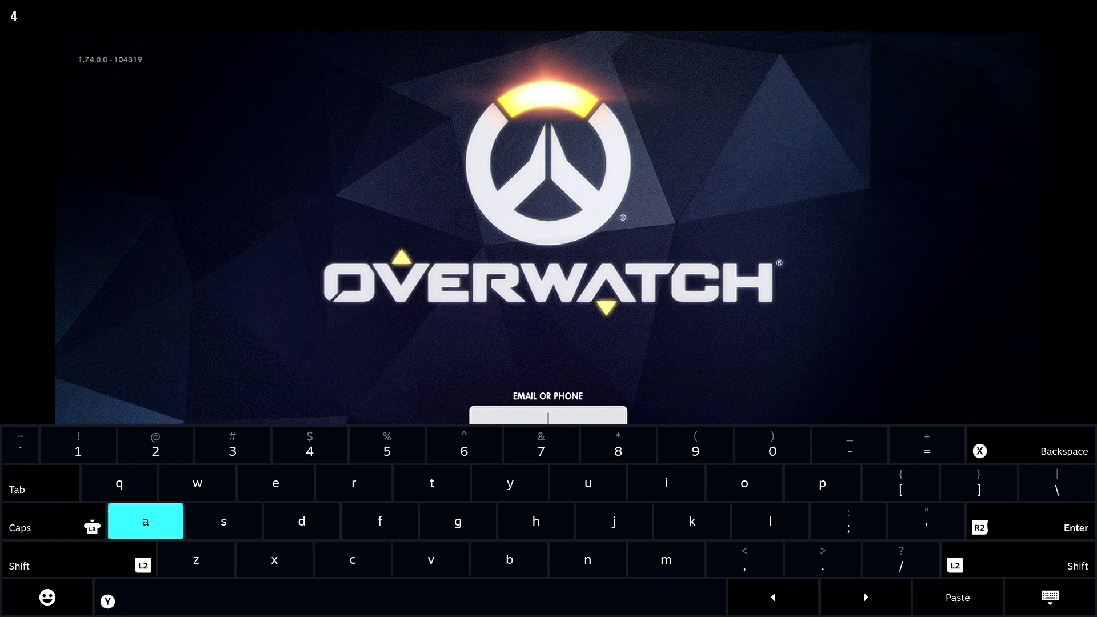
pyautogui.press('Right')
pyautogui.press('Right')
pyautogui.press('Right')
pyautogui.press('Up')
pyautogui.press('Up')
pyautogui.press('Escape')
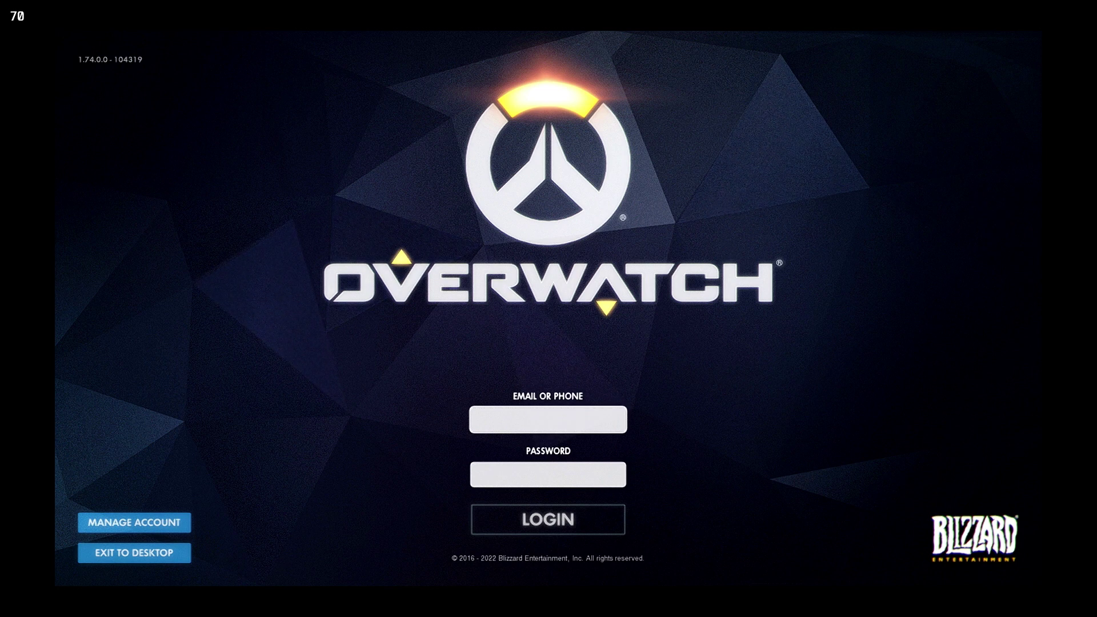
pyautogui.click(548, 475)
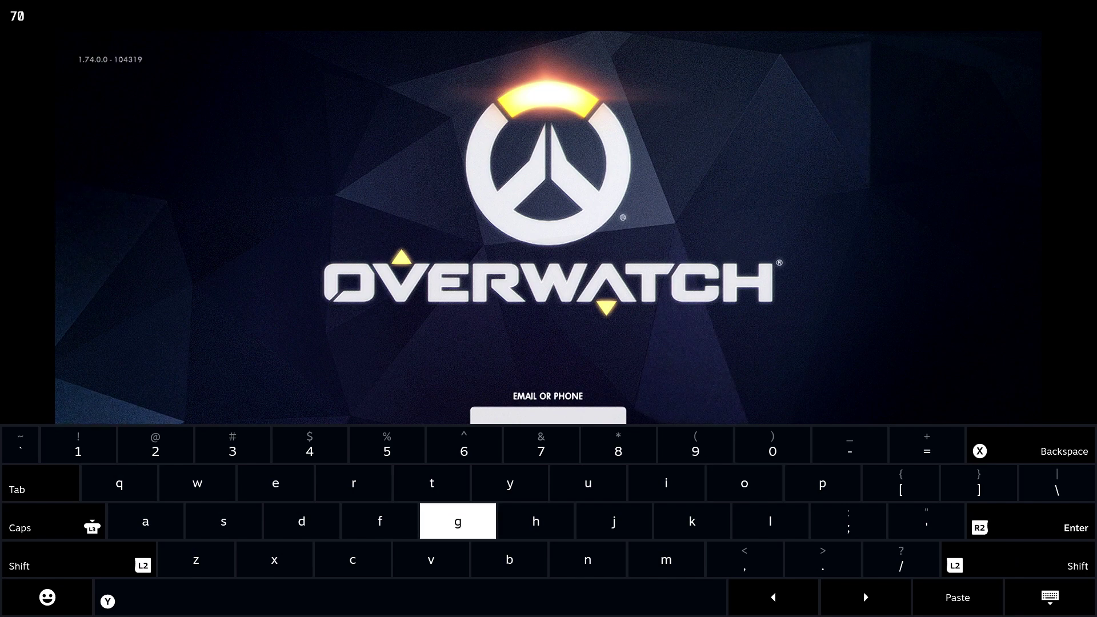
pyautogui.press('Escape')
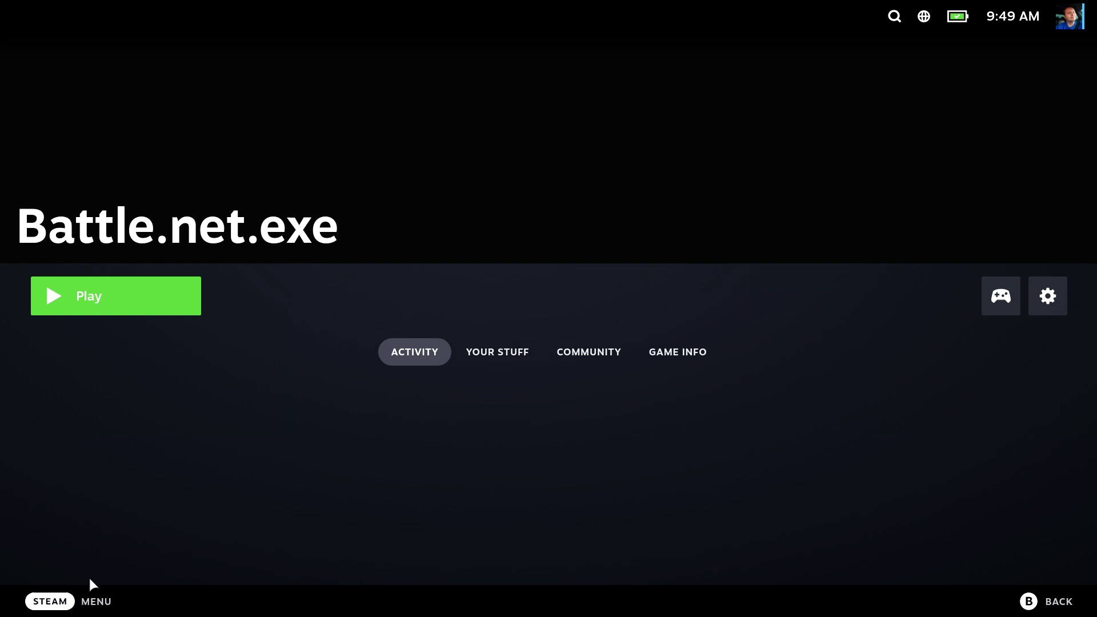
# Switch to Desktop Mode from the Power menu and relaunch Battle.net.exe from Steam's tray icon.
pyautogui.click(59, 610)
pyautogui.click(79, 449)
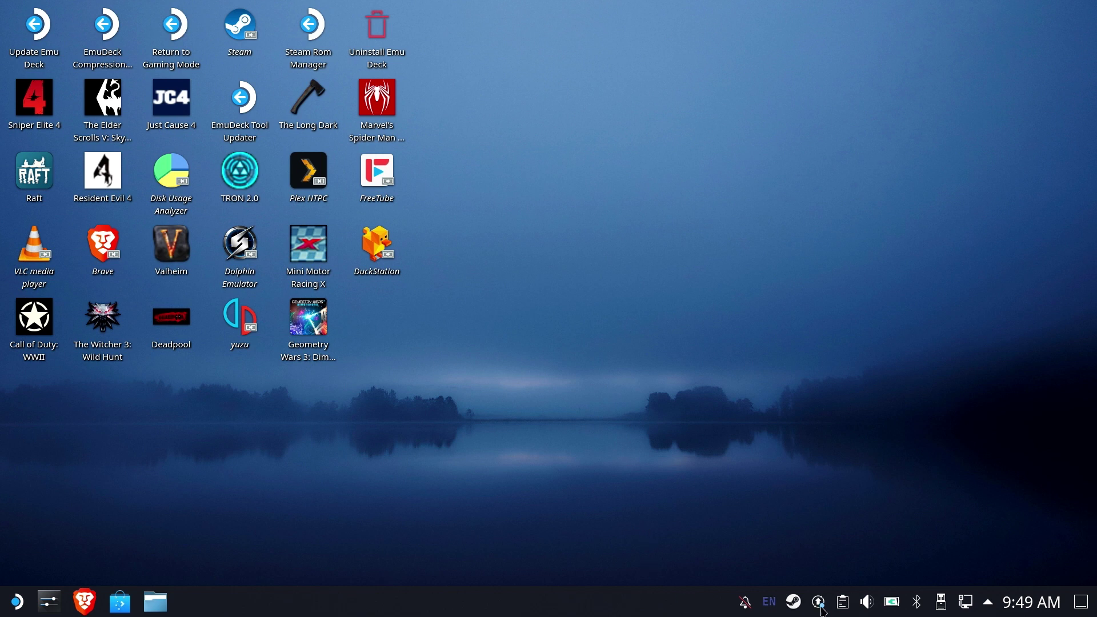
pyautogui.rightClick(802, 605)
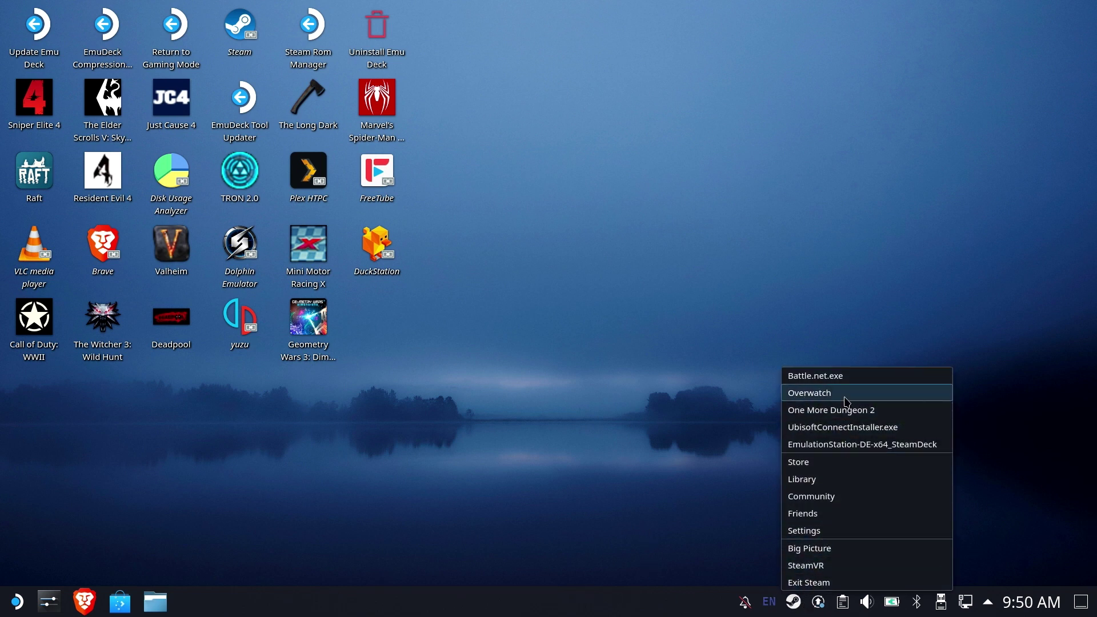
pyautogui.click(845, 379)
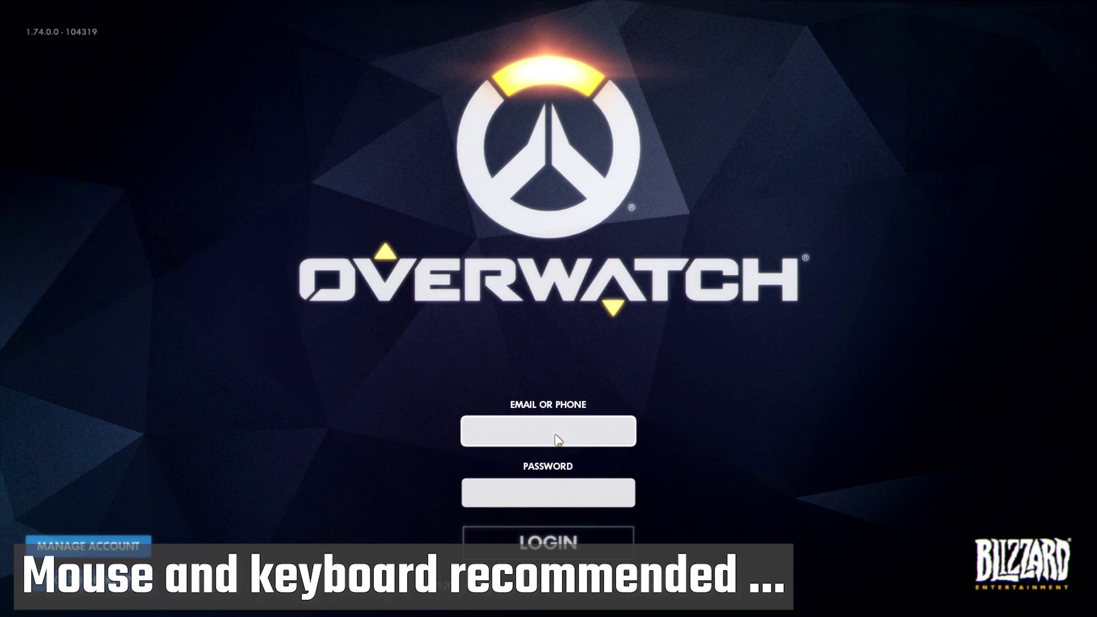
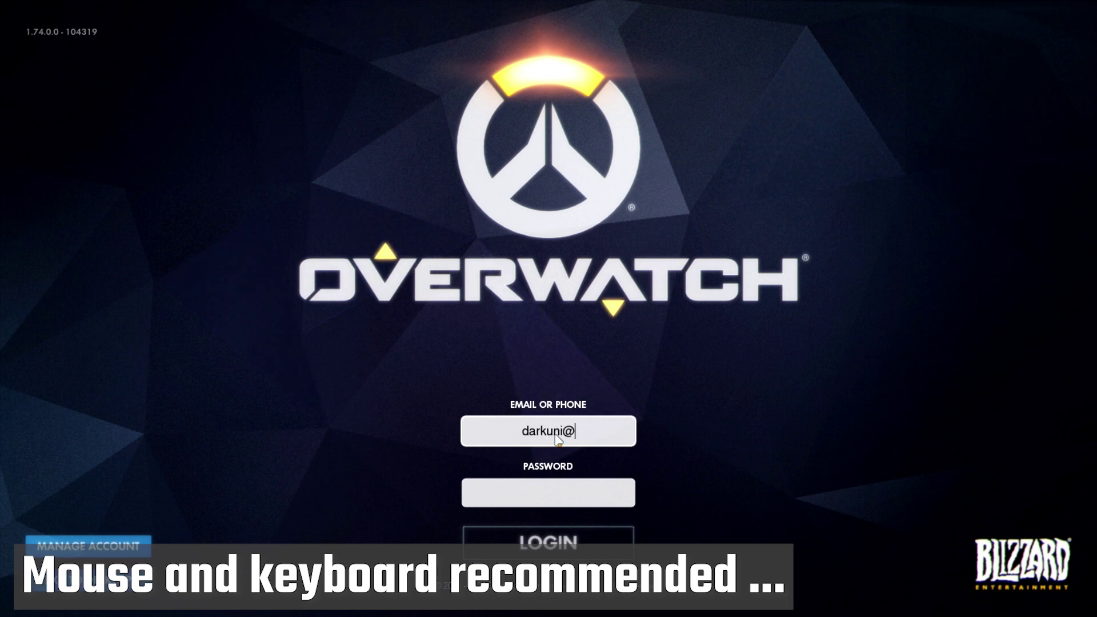
# Enter the account e-mail, move to the password field and type the account password.
pyautogui.press('Tab')
pyautogui.write('**********')
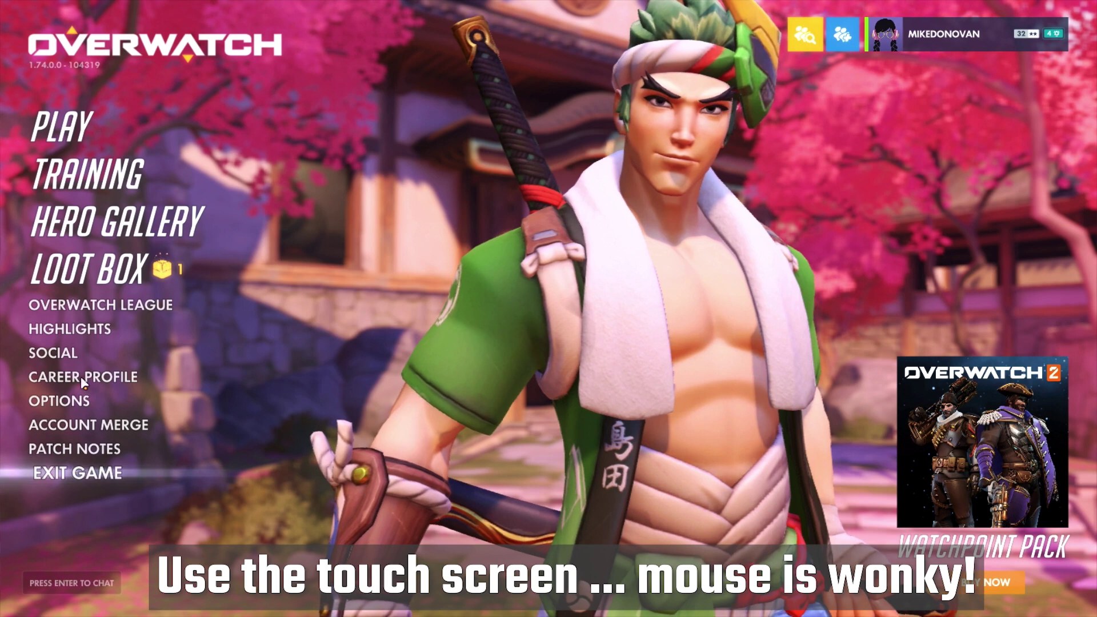
# Set Video Display Mode to Borderless Windowed and Resolution to 1280 X 800 (60), then leave Options.
pyautogui.click(60, 400)
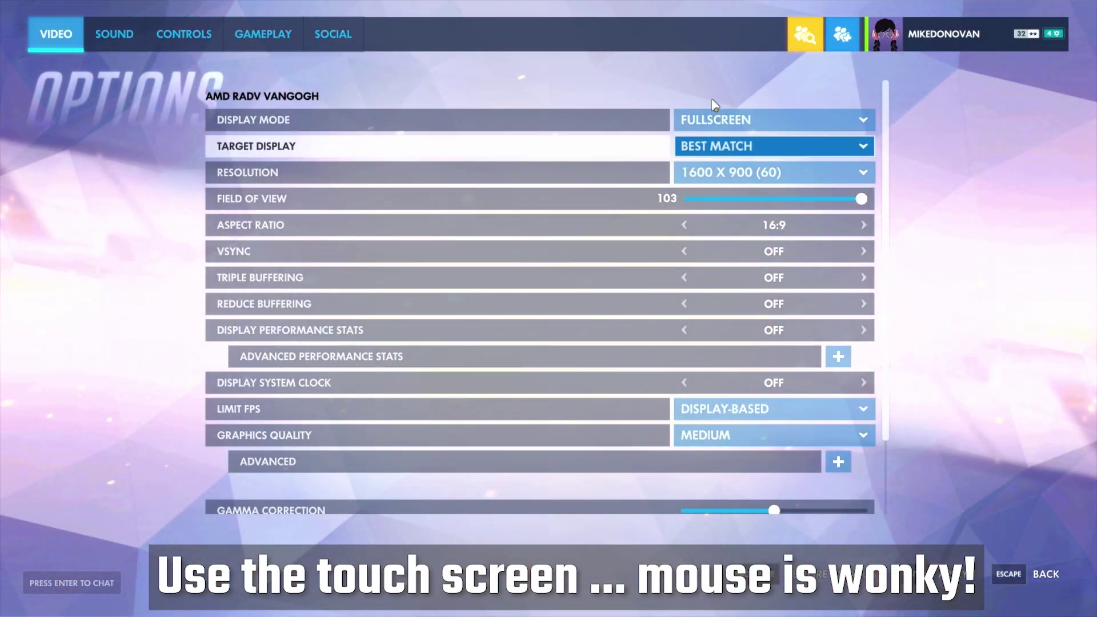
pyautogui.click(774, 146)
pyautogui.click(724, 119)
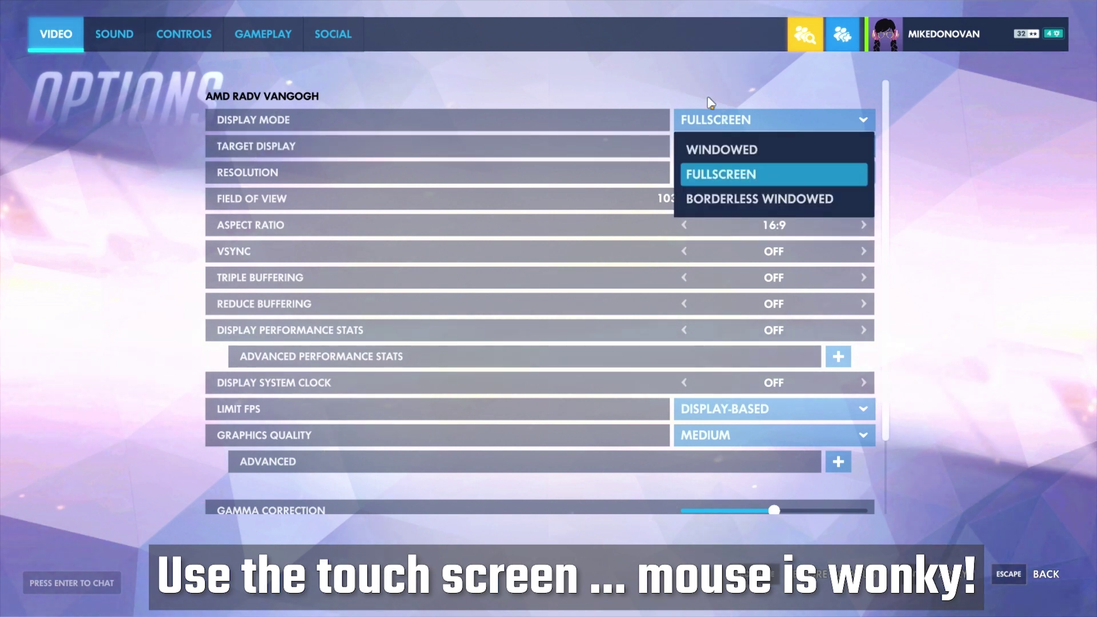
pyautogui.press('Down')
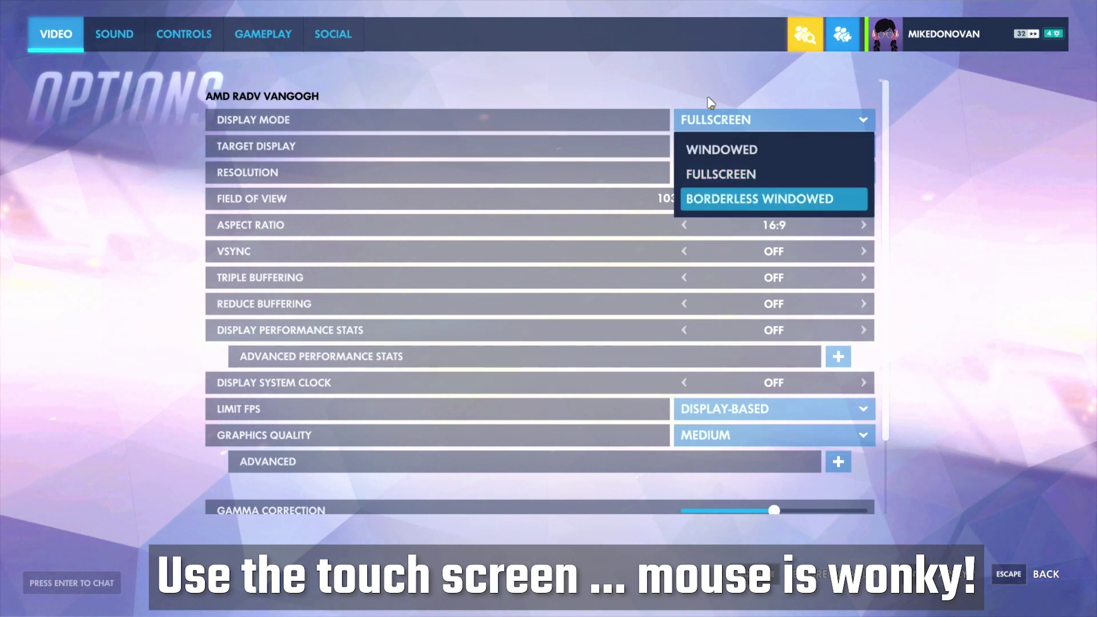
pyautogui.press('Return')
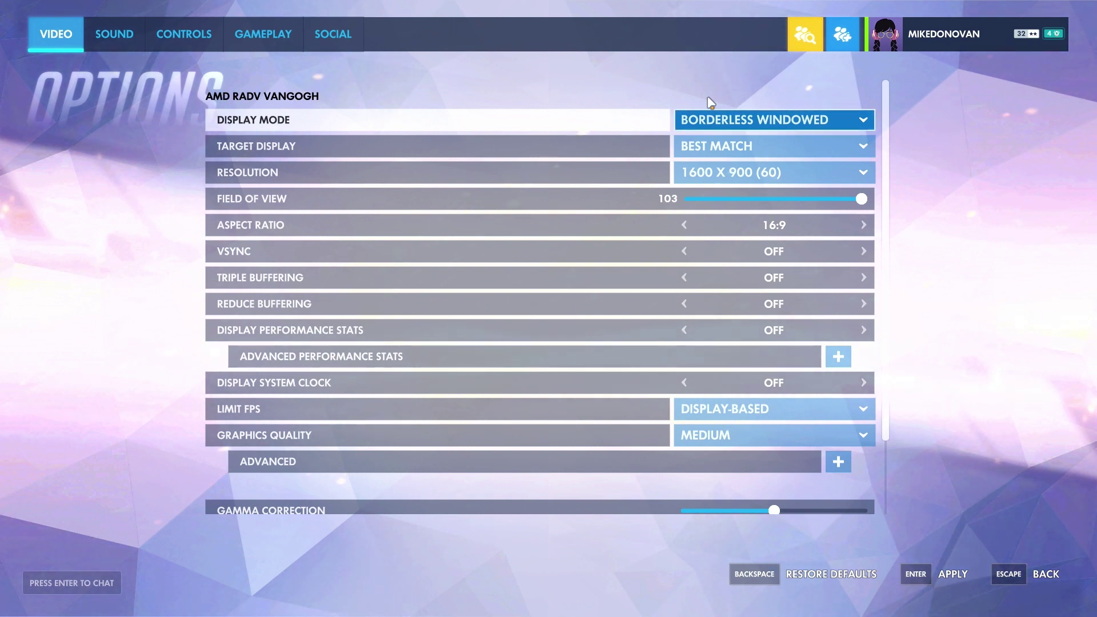
pyautogui.press('Down')
pyautogui.press('Down')
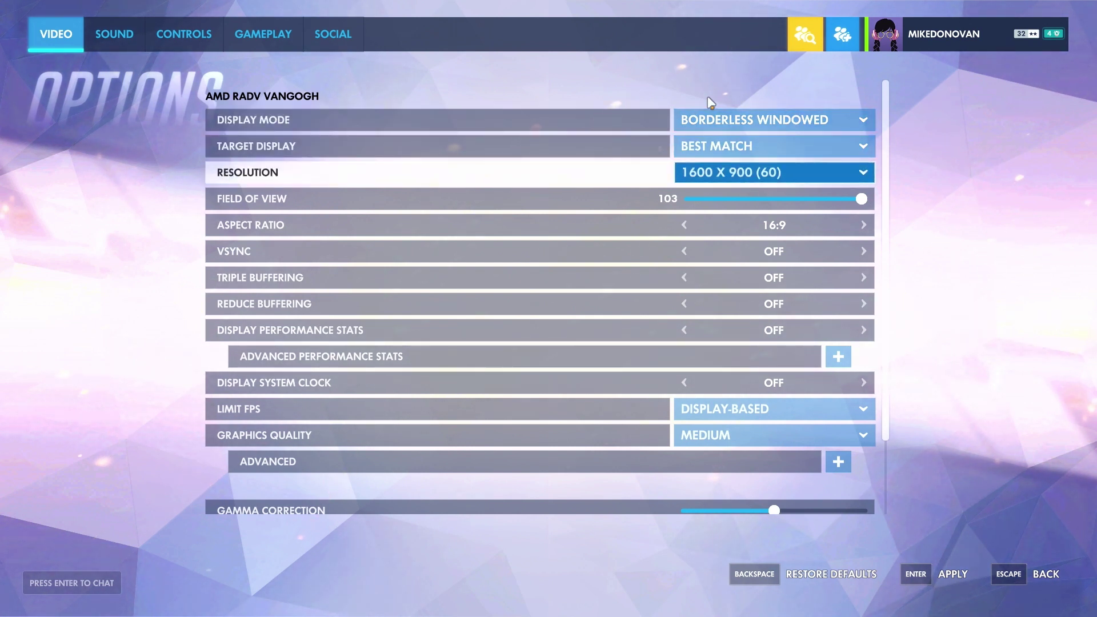
pyautogui.press('Return')
pyautogui.press('Up')
pyautogui.press('Up')
pyautogui.press('Up')
pyautogui.press('Up')
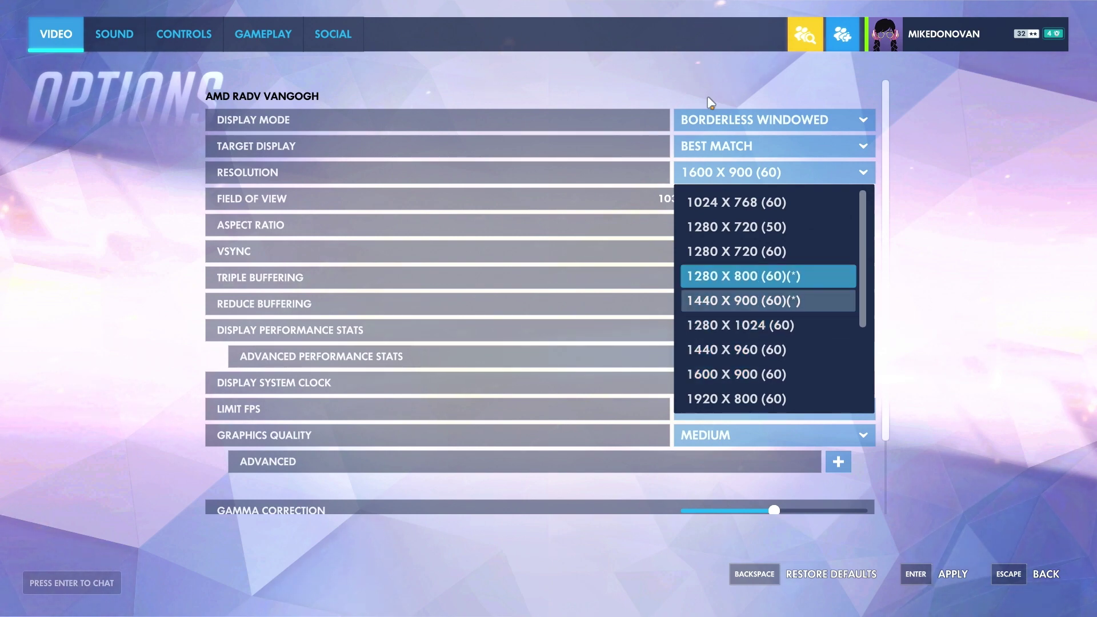
pyautogui.press('Return')
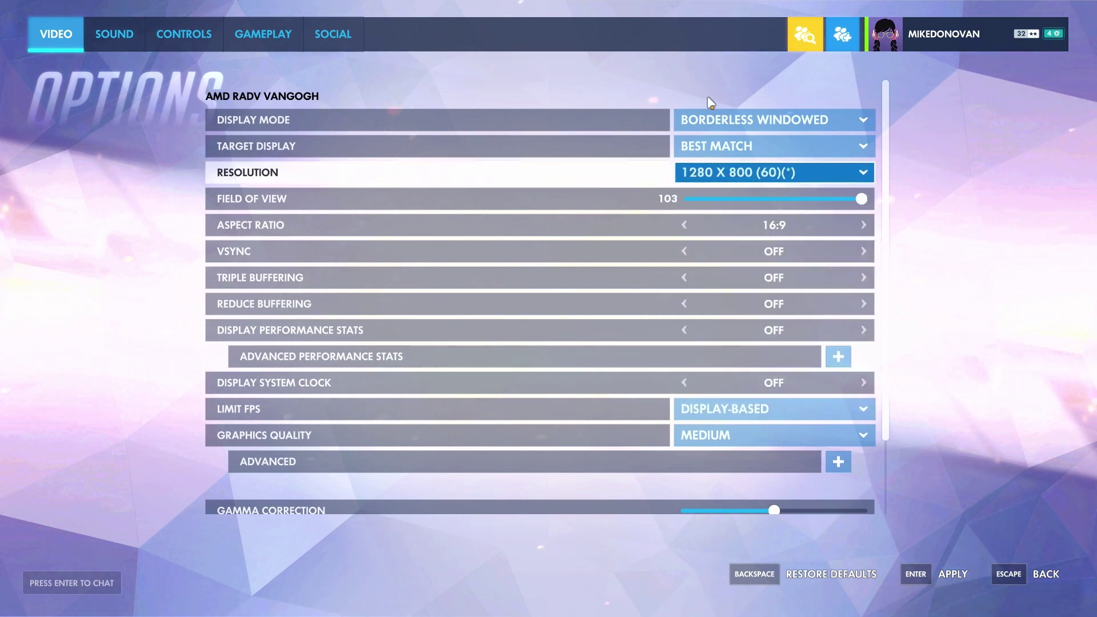
pyautogui.press('Escape')
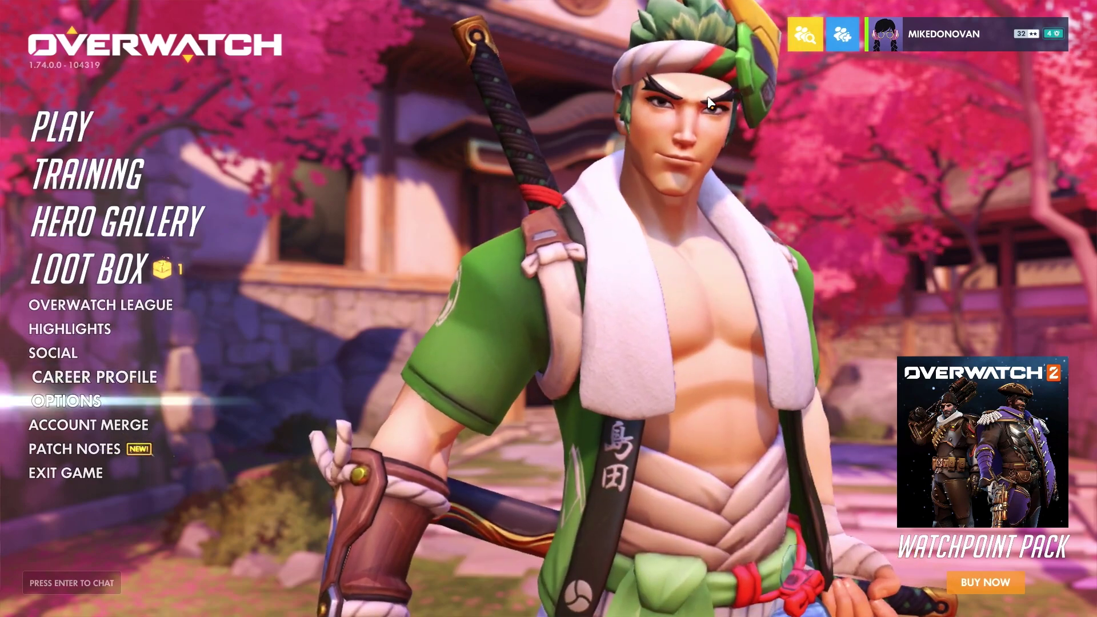
# Exit Overwatch, confirm Yes, and use the desktop's Return to Gaming Mode shortcut.
pyautogui.press('Escape')
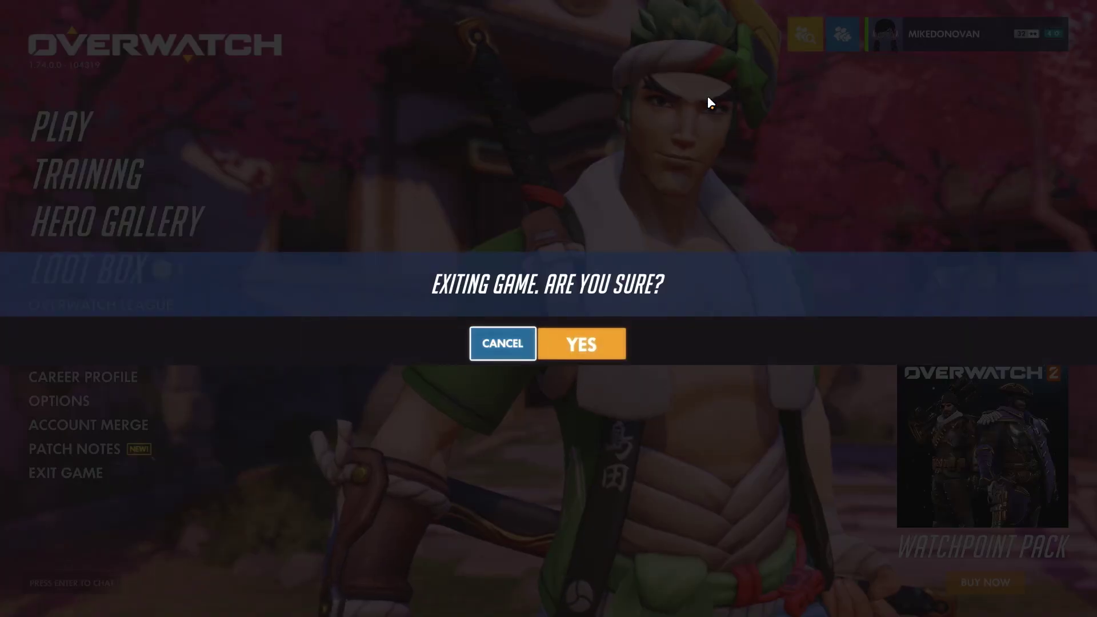
pyautogui.press('Right')
pyautogui.press('Return')
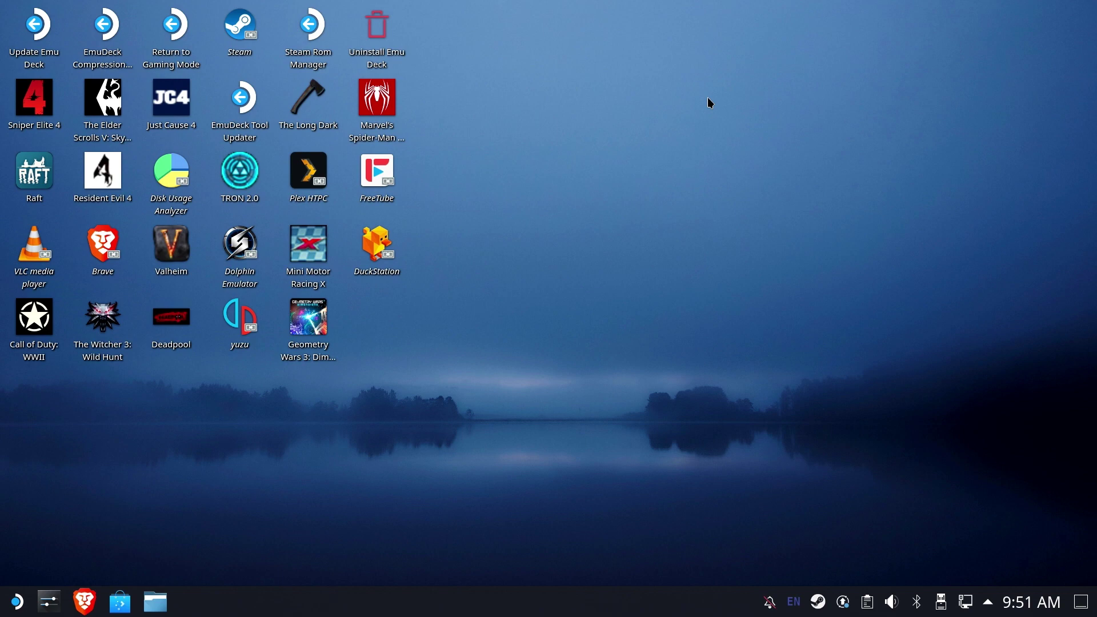
pyautogui.doubleClick(171, 33)
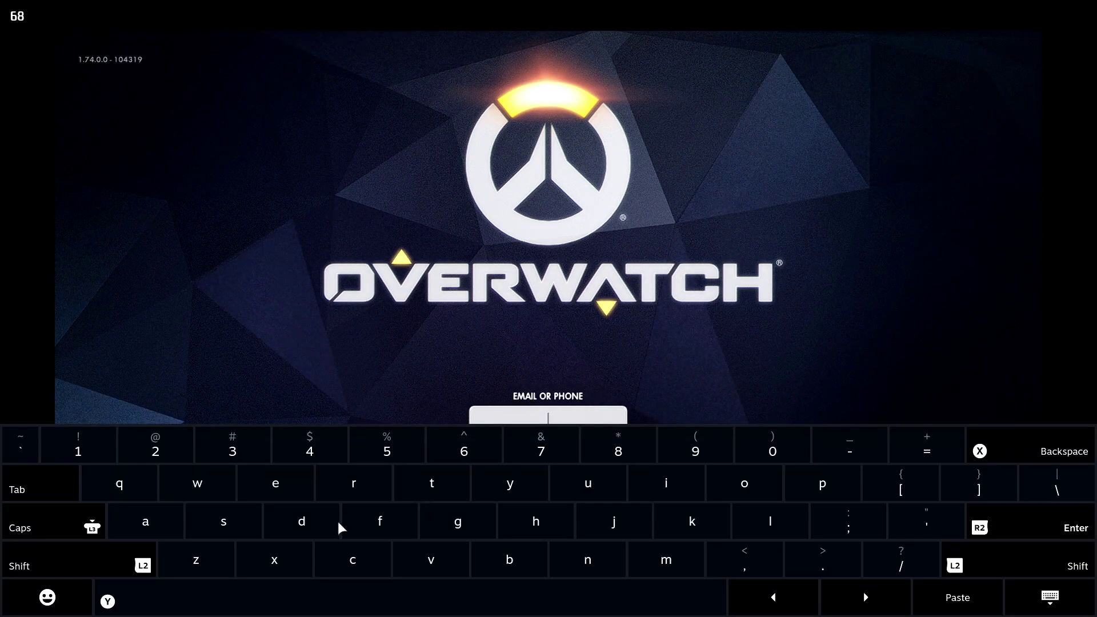
# Tap the e-mail field and enter the start of the account e-mail, including the @ sign, with the on-screen keyboard.
pyautogui.click(336, 522)
pyautogui.write('a')
pyautogui.click(380, 495)
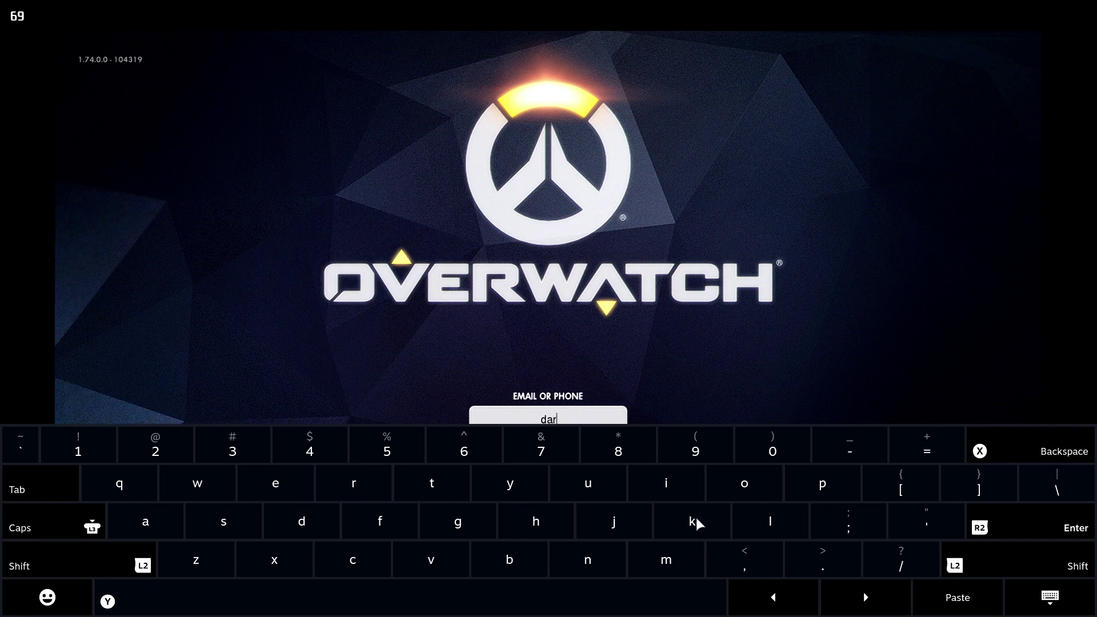
pyautogui.click(693, 522)
pyautogui.click(623, 481)
pyautogui.write('n')
pyautogui.click(662, 489)
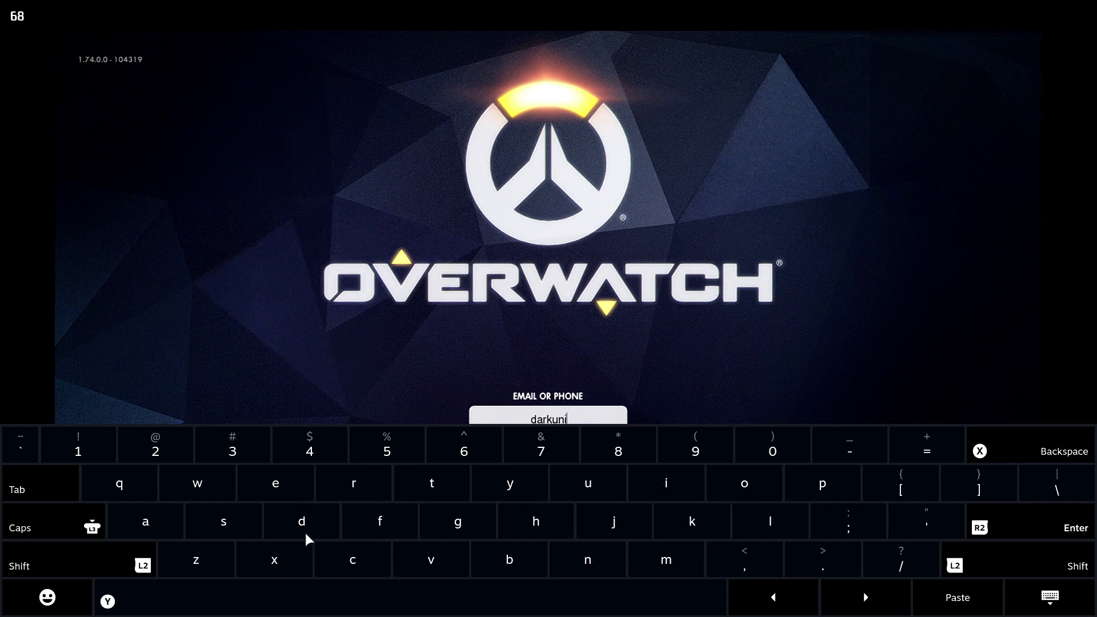
pyautogui.click(88, 563)
pyautogui.click(175, 454)
# Finish the e-mail domain on the on-screen keyboard and submit the login.
pyautogui.click(92, 560)
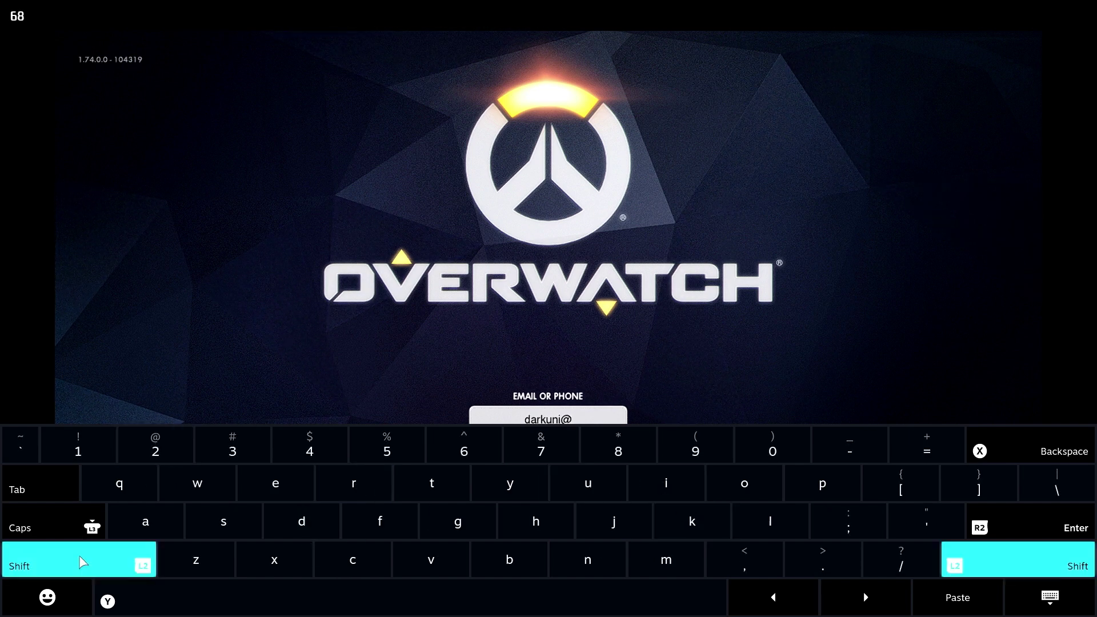
pyautogui.click(143, 563)
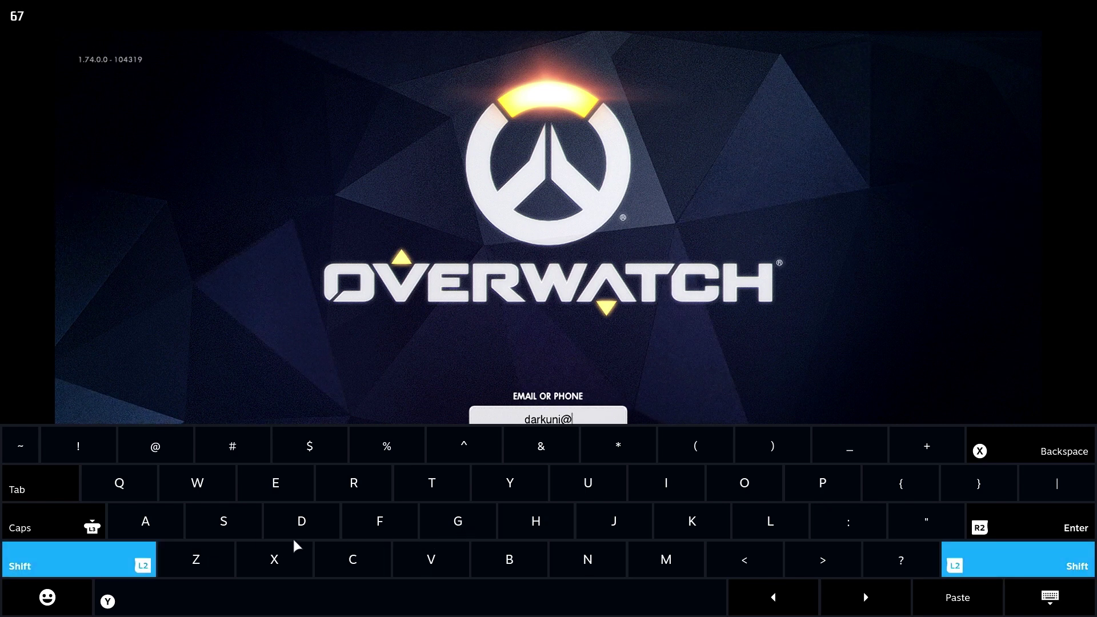
pyautogui.click(146, 566)
pyautogui.click(468, 526)
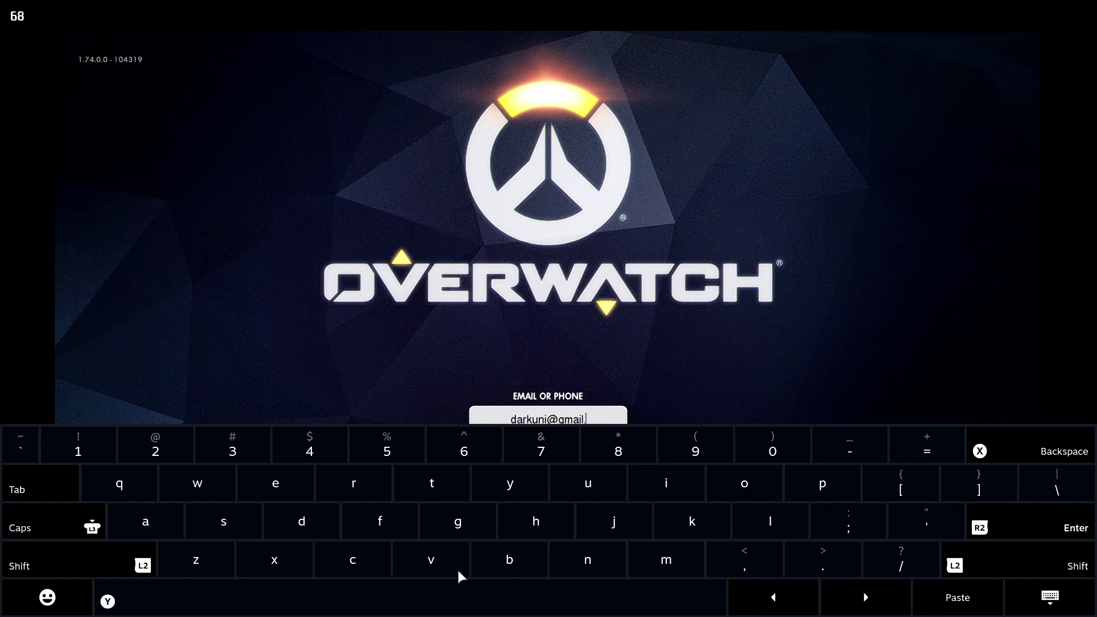
pyautogui.click(713, 492)
pyautogui.click(675, 551)
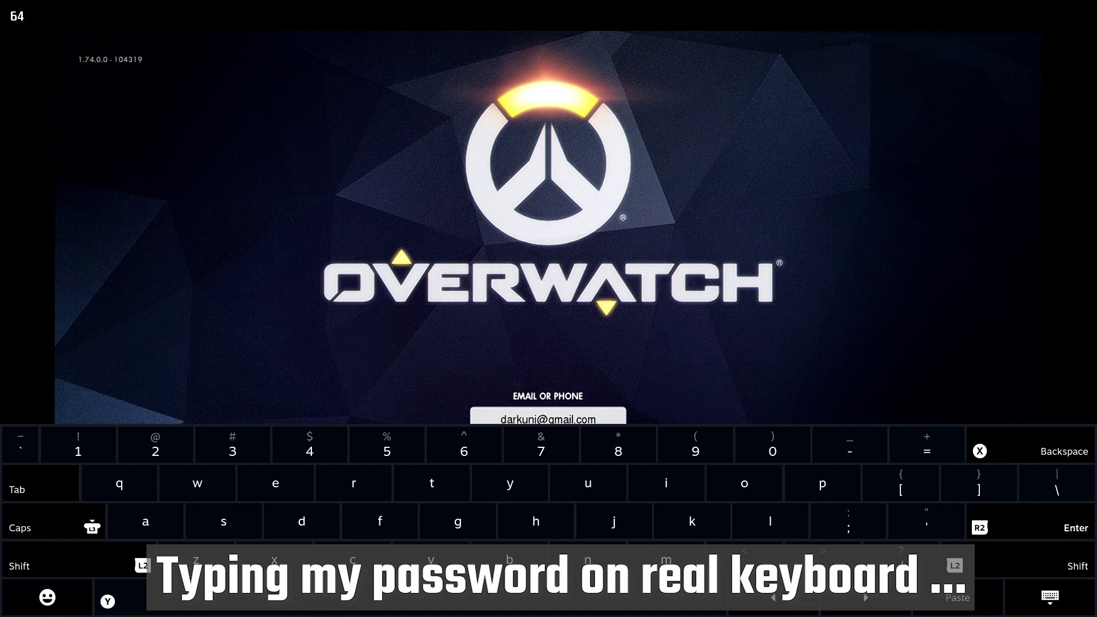
pyautogui.press('Return')
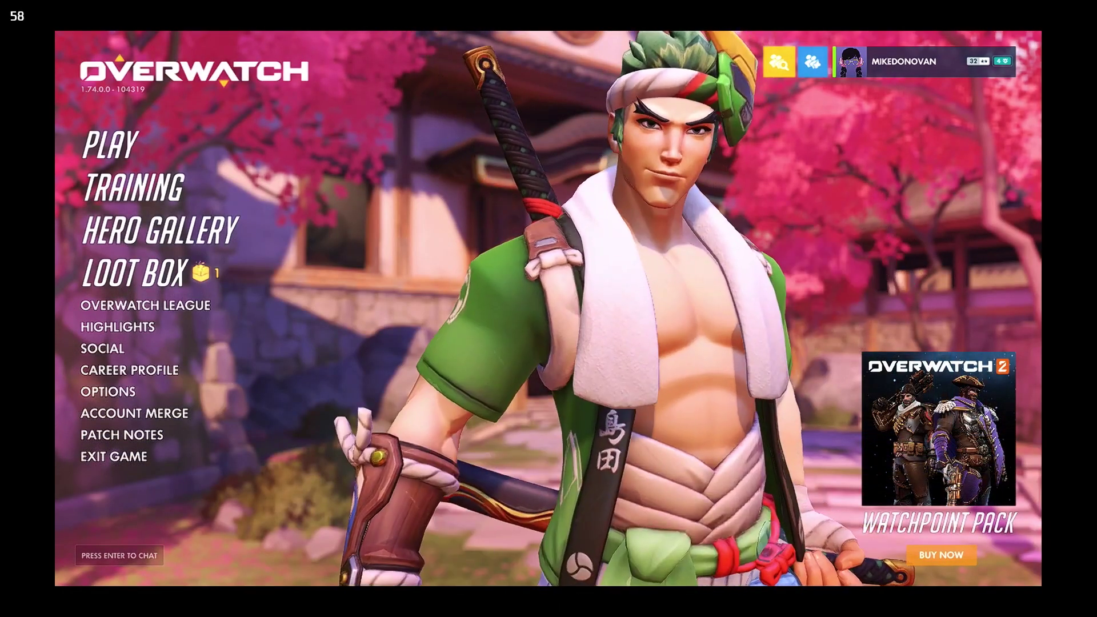
# Open Options and step through the Video settings to confirm borderless 1280 x 800 was kept.
pyautogui.press('Down')
pyautogui.press('Down')
pyautogui.press('Down')
pyautogui.press('Down')
pyautogui.press('Down')
pyautogui.press('Down')
pyautogui.press('Down')
pyautogui.press('Down')
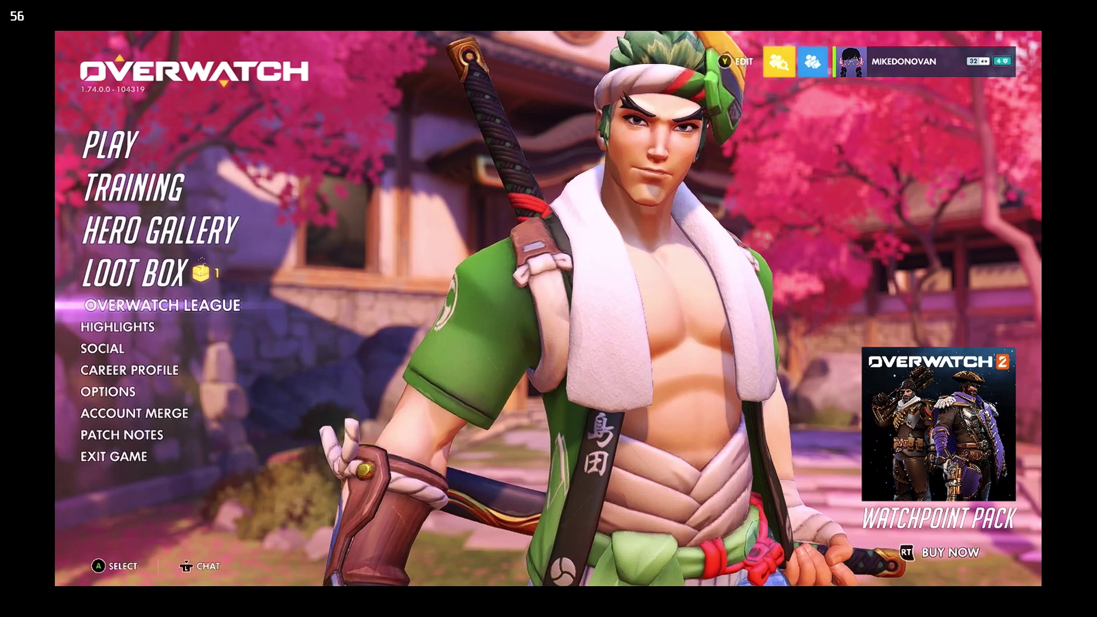
pyautogui.press('Return')
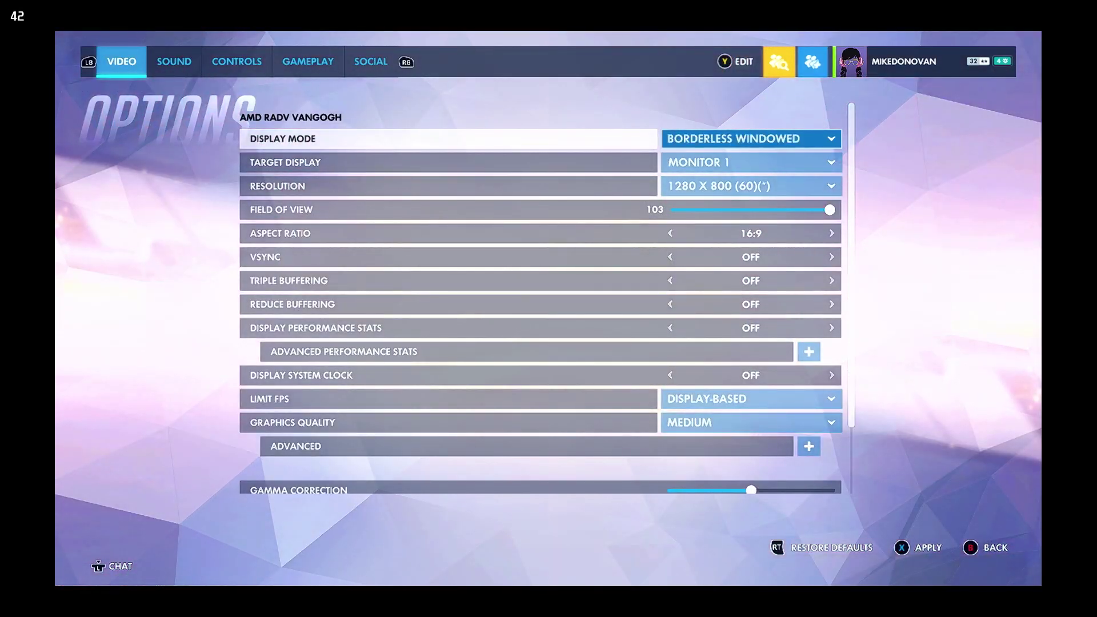
pyautogui.press('Down')
pyautogui.press('Down')
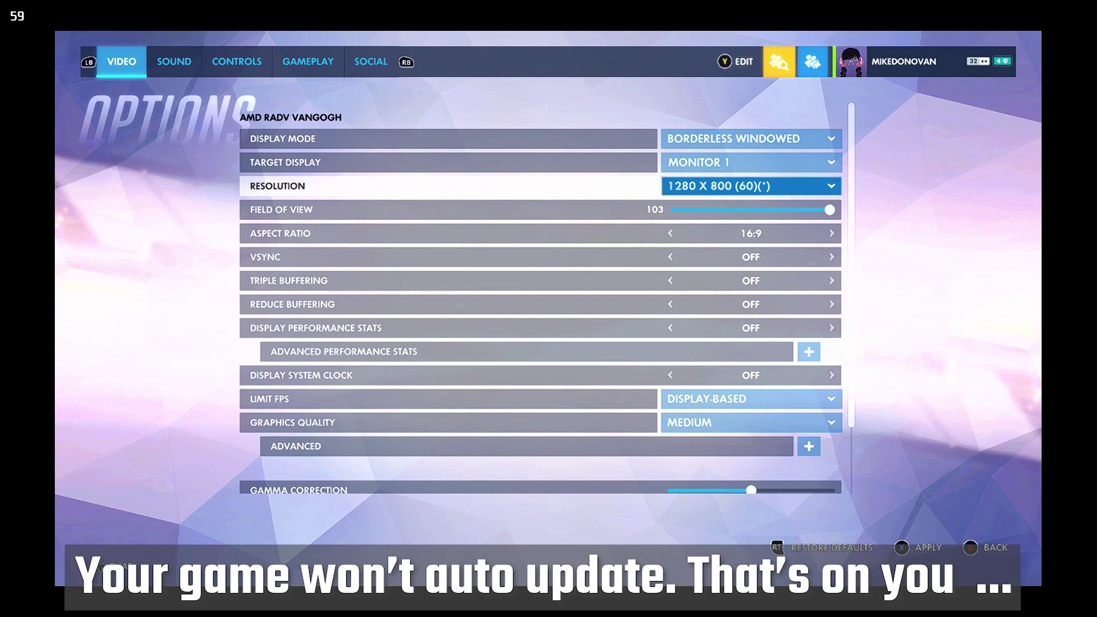
pyautogui.press('Down')
pyautogui.press('Down')
pyautogui.press('Down')
pyautogui.press('Down')
pyautogui.press('Up')
pyautogui.press('Up')
pyautogui.press('Up')
pyautogui.press('Up')
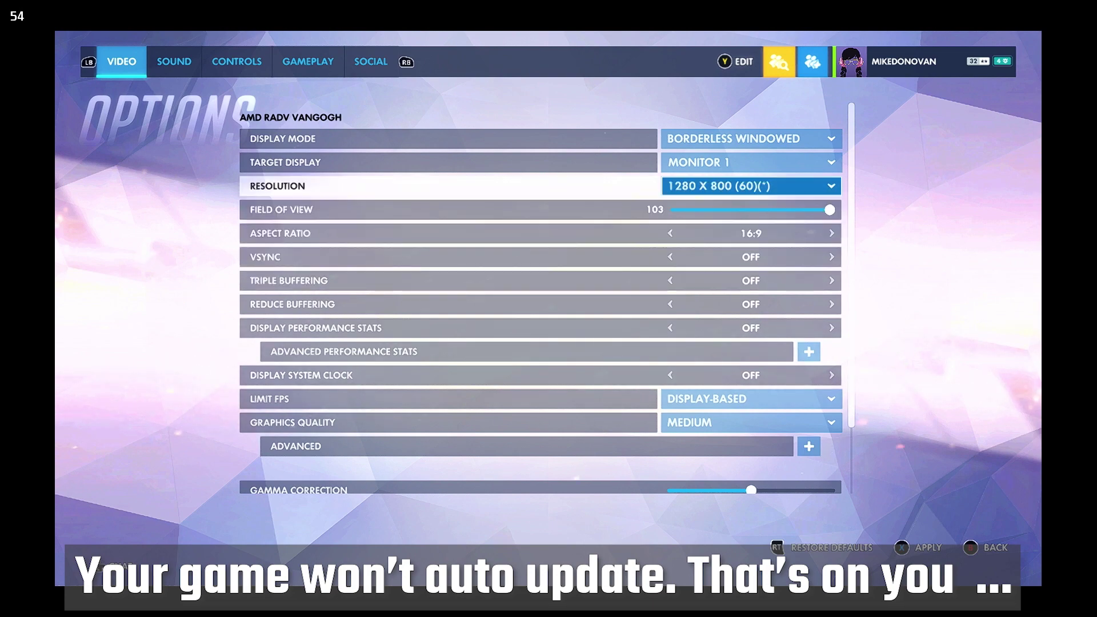
pyautogui.press('Down')
pyautogui.press('Down')
pyautogui.press('Down')
pyautogui.press('Down')
pyautogui.press('Down')
pyautogui.press('Down')
pyautogui.press('Down')
pyautogui.press('Down')
pyautogui.press('Escape')
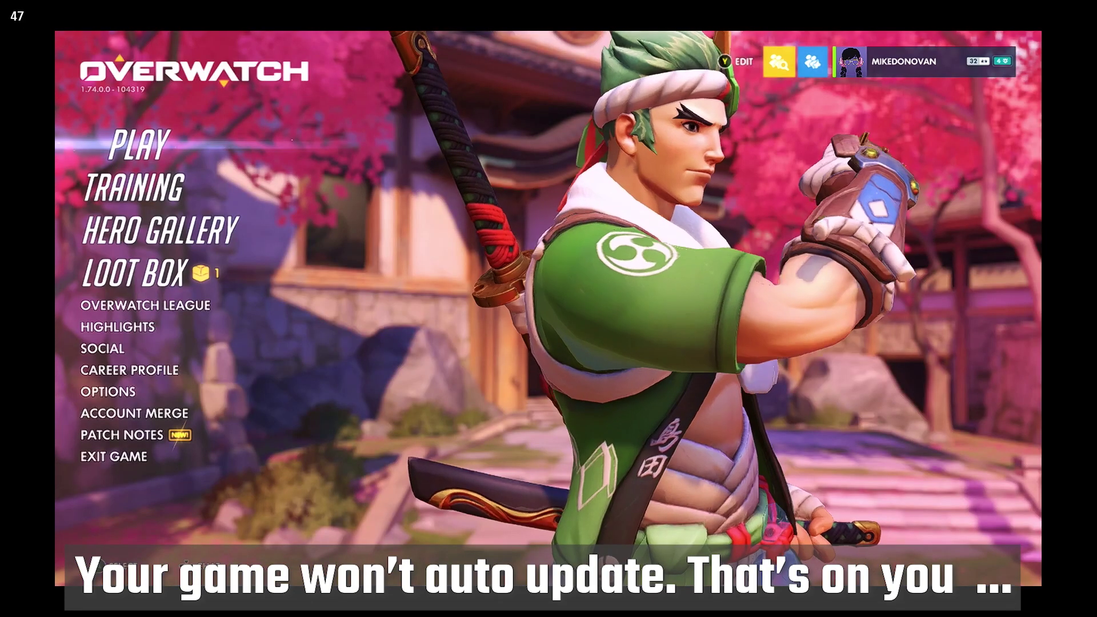
pyautogui.press('Down')
pyautogui.press('Down')
pyautogui.press('Down')
pyautogui.press('Down')
pyautogui.press('Down')
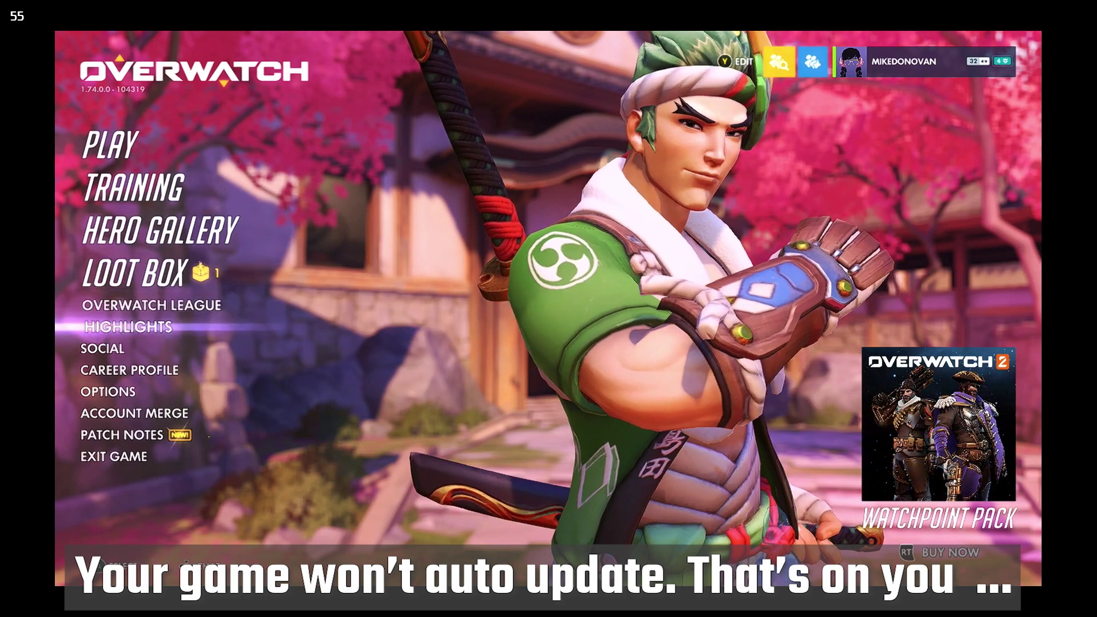
pyautogui.press('Up')
pyautogui.press('Up')
pyautogui.press('Up')
pyautogui.press('Up')
pyautogui.press('Up')
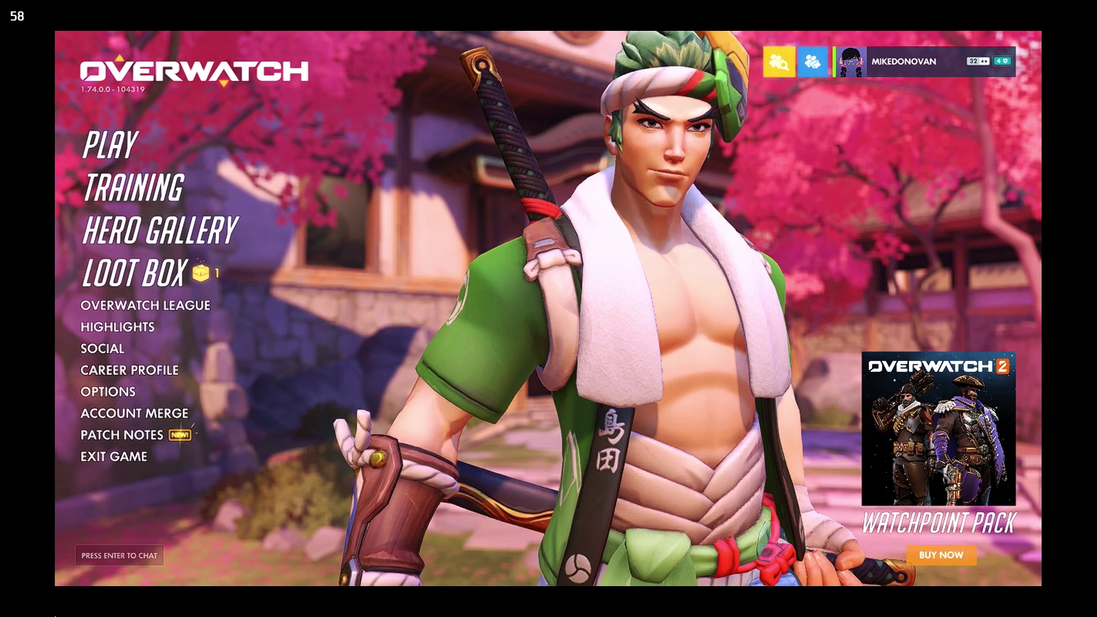
# View the September 6, 2022 patch notes, close them, and select Exit Game.
pyautogui.click(117, 438)
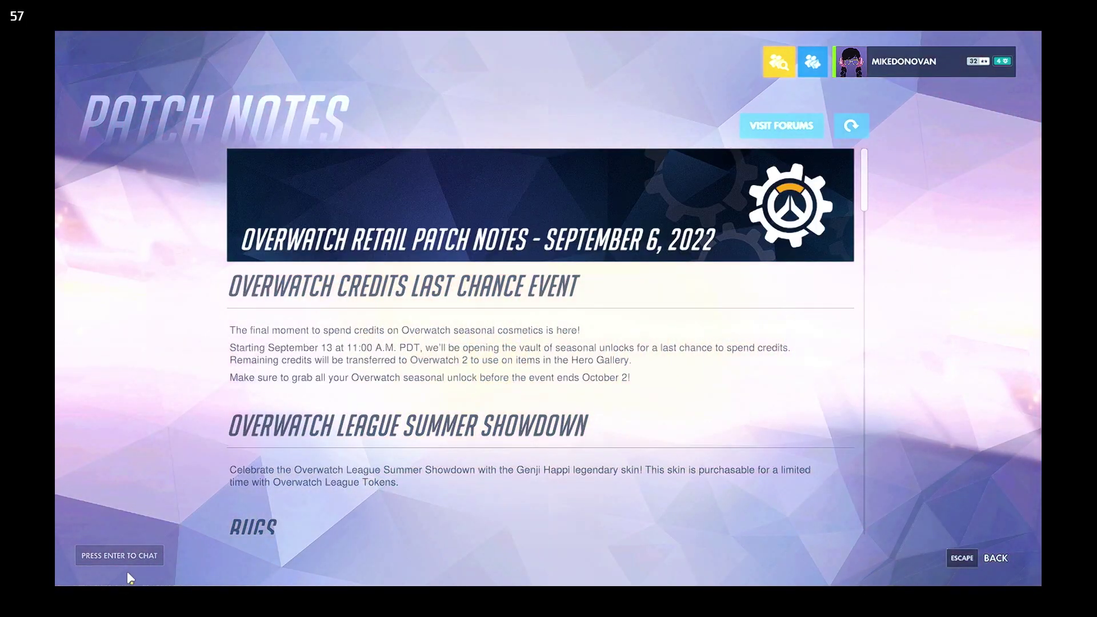
pyautogui.click(995, 559)
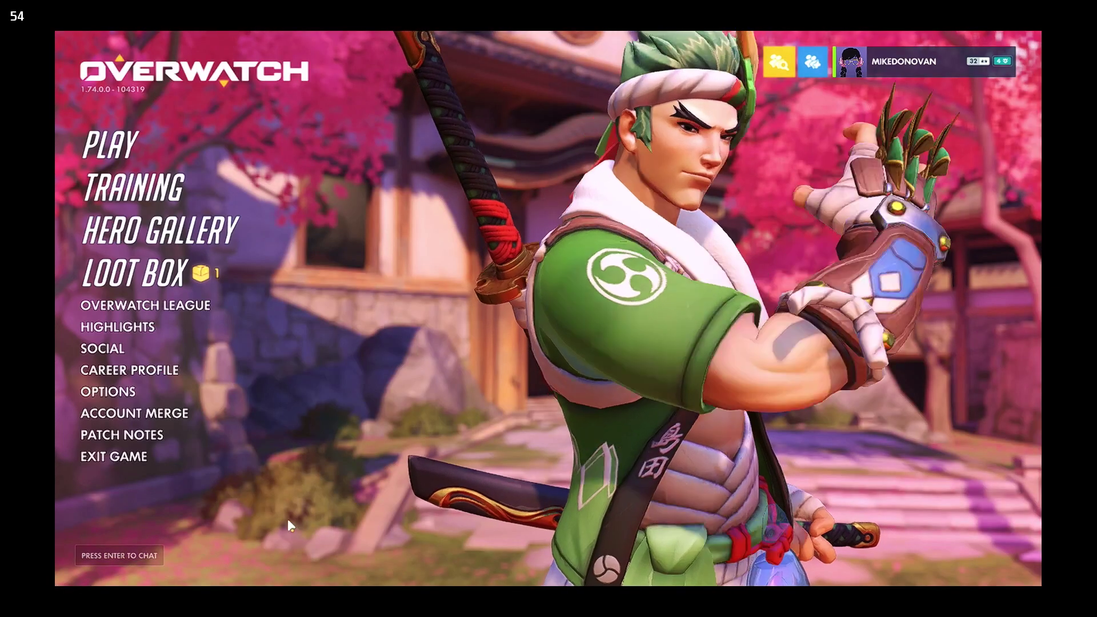
pyautogui.click(116, 455)
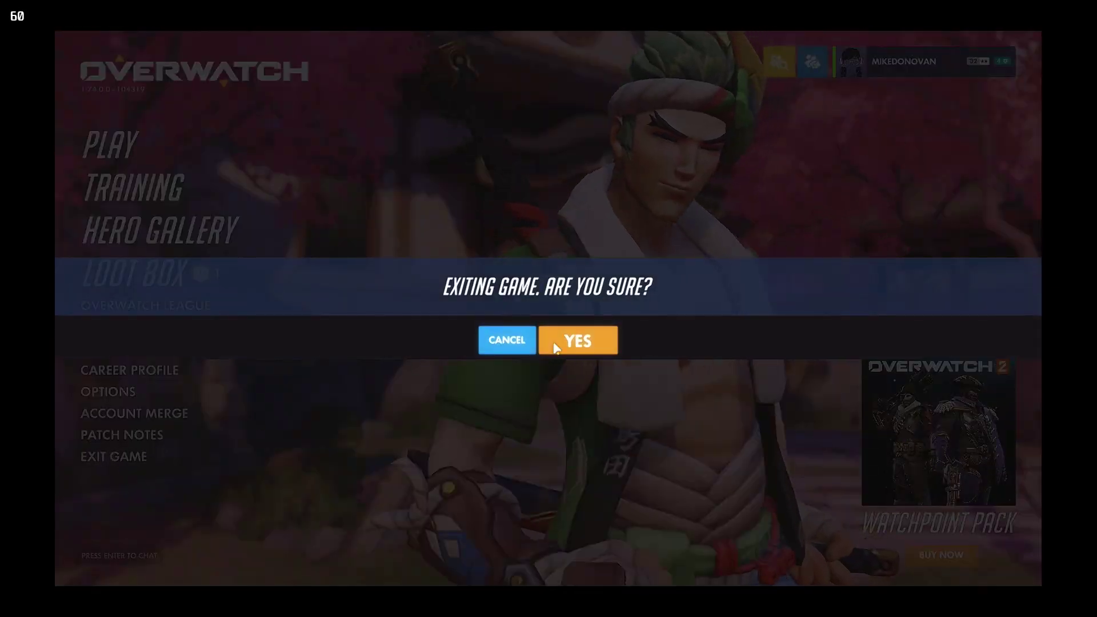